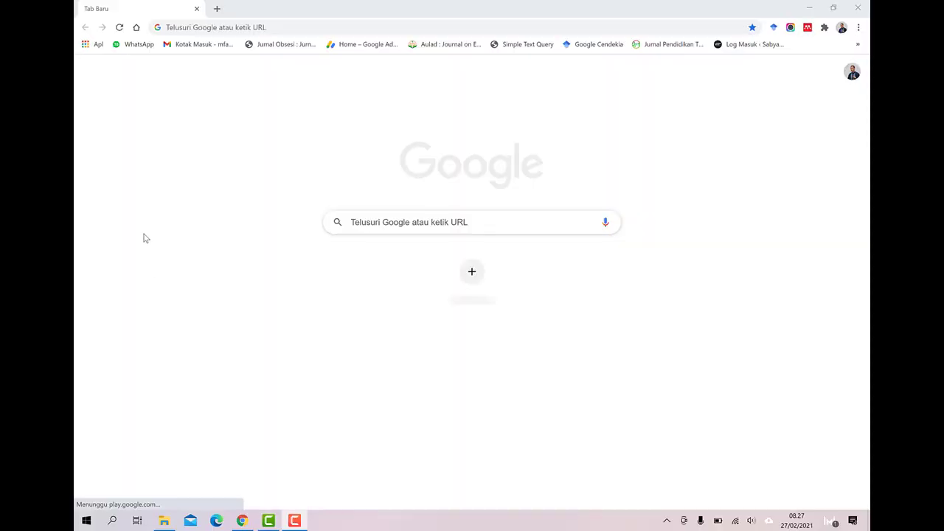
Search 'google drive' in Chrome, open the Google Drive result, and go to My Drive.
left_click(193, 27)
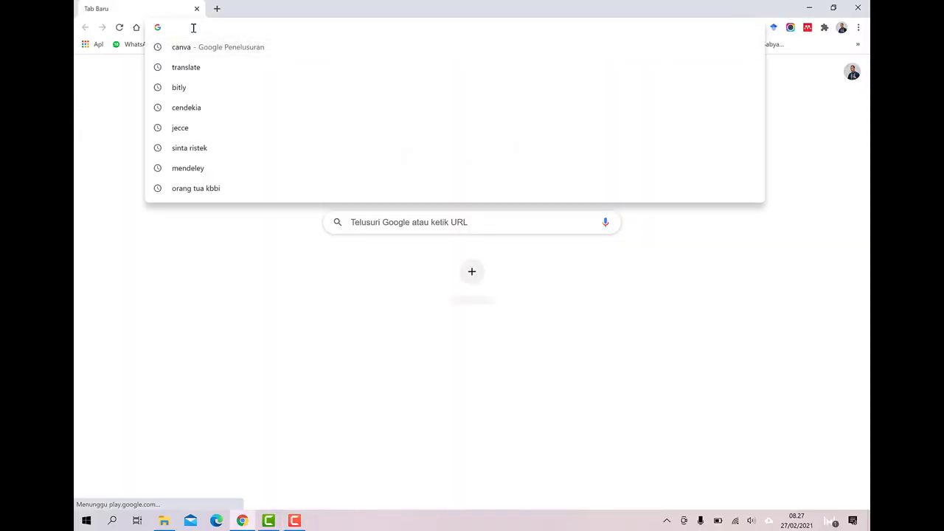
type("goo")
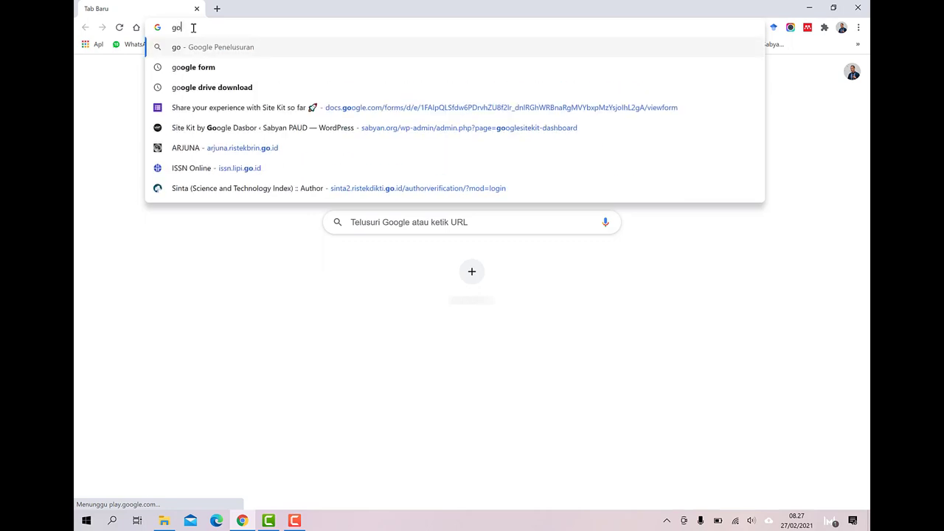
type("gle drive")
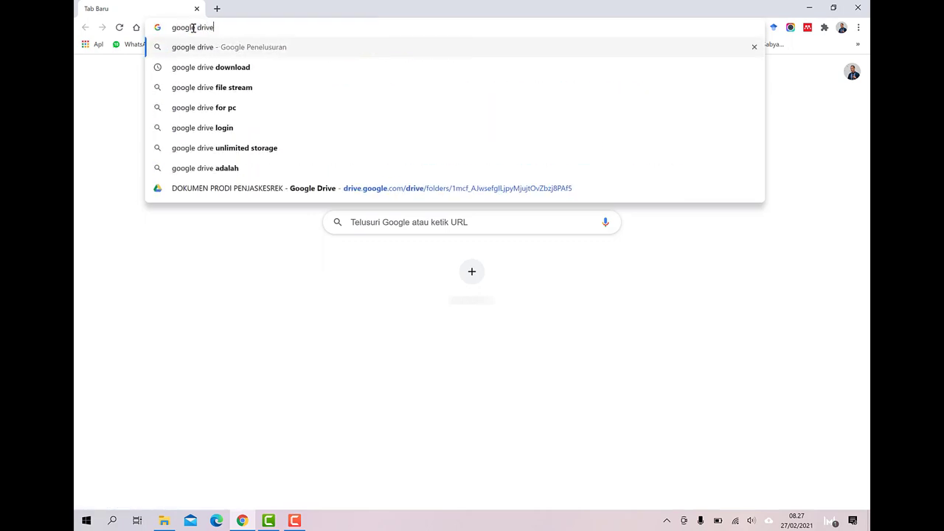
key("Return")
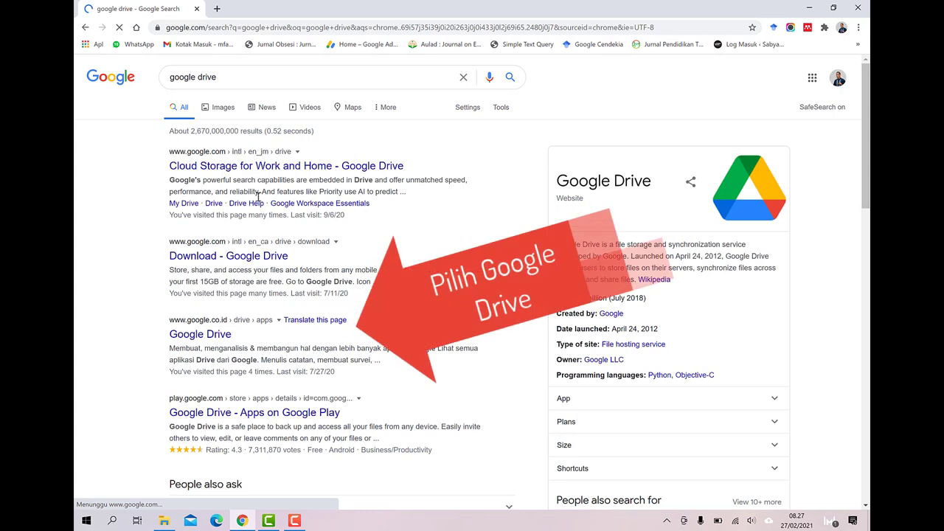
left_click(198, 335)
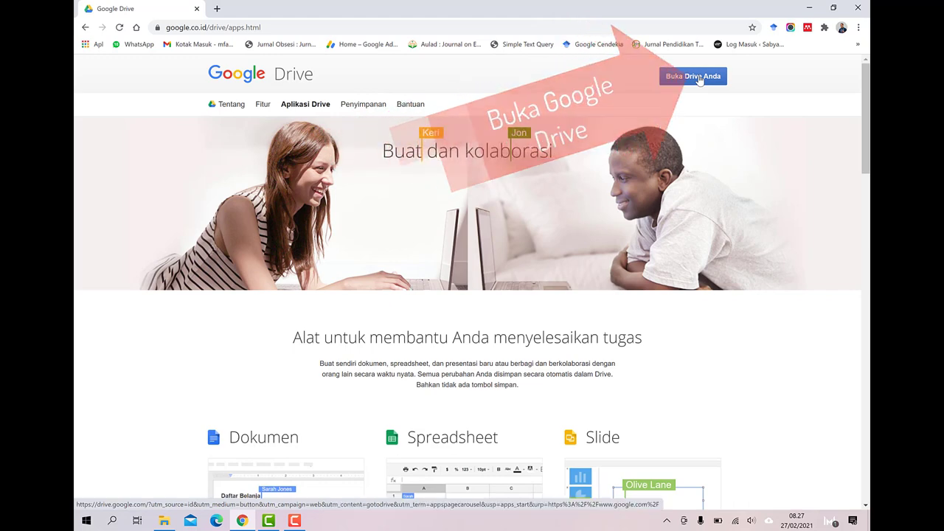
left_click(699, 77)
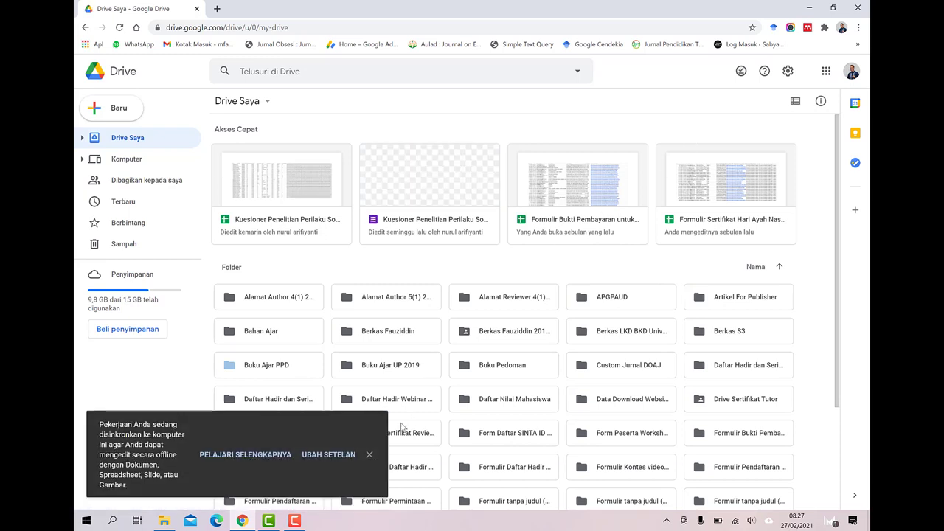
Upload SERTIFIKAT WEBINAR.pptx from the Unduhan folder to Drive and reload the page.
left_click(370, 457)
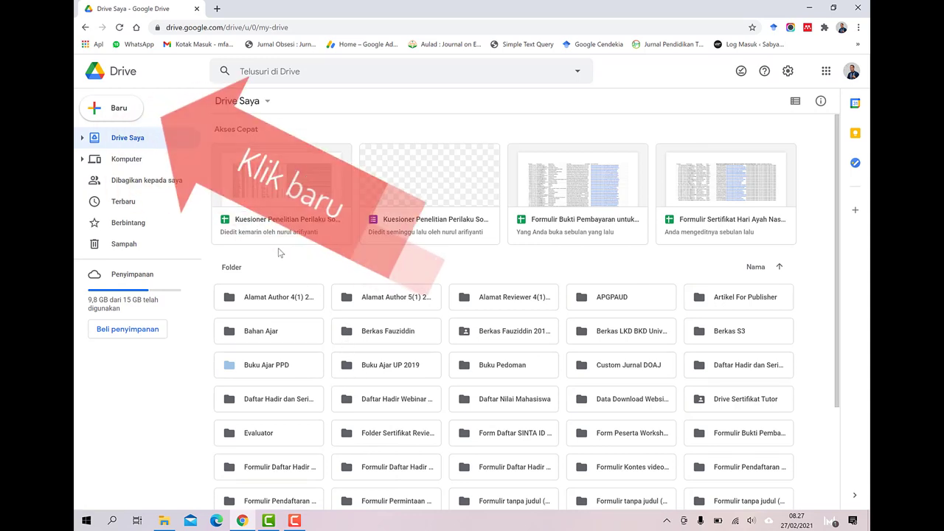
left_click(114, 110)
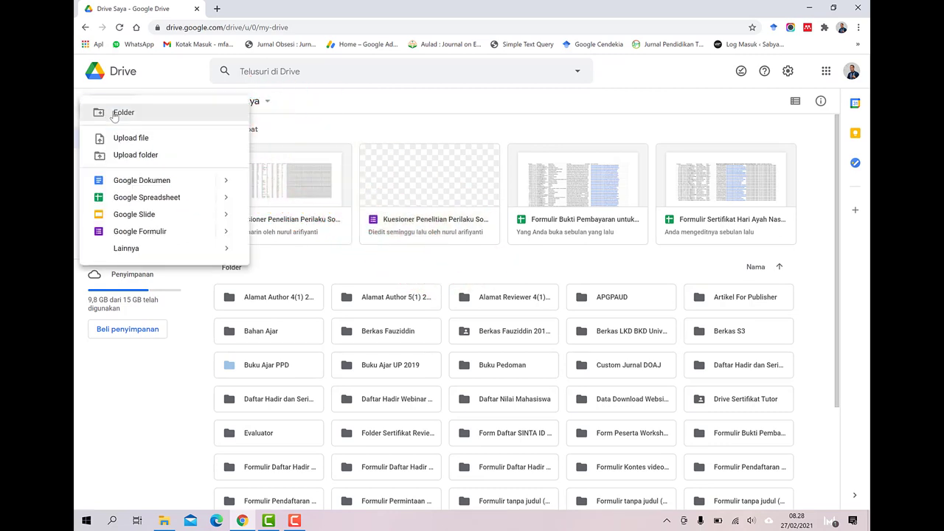
left_click(125, 137)
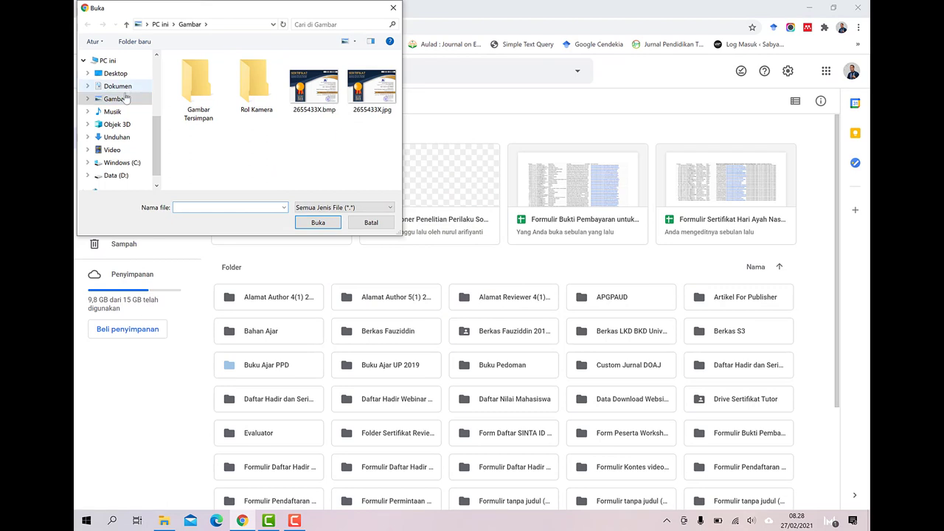
left_click(116, 137)
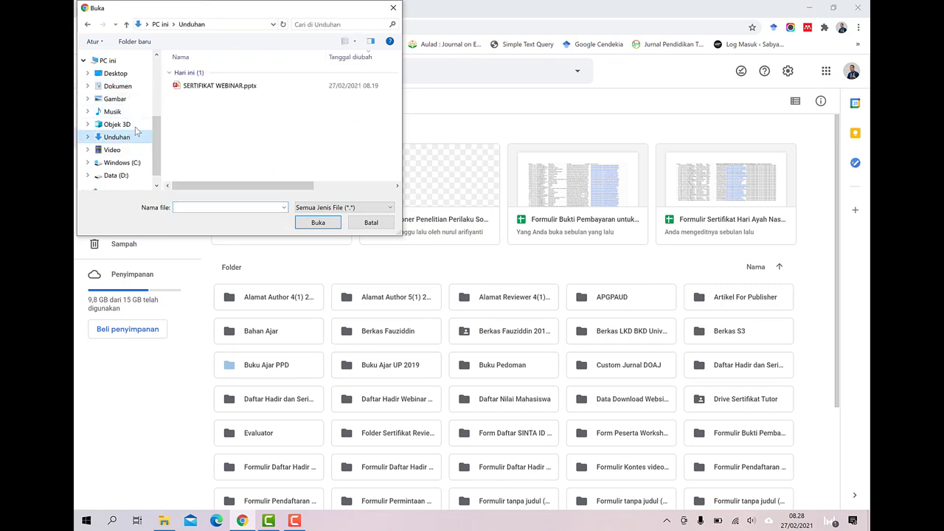
left_click(210, 86)
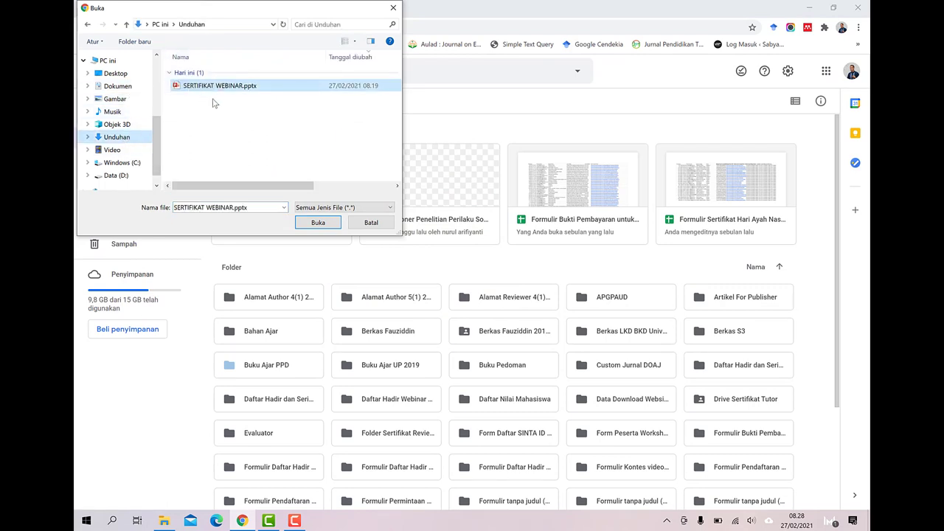
left_click(306, 223)
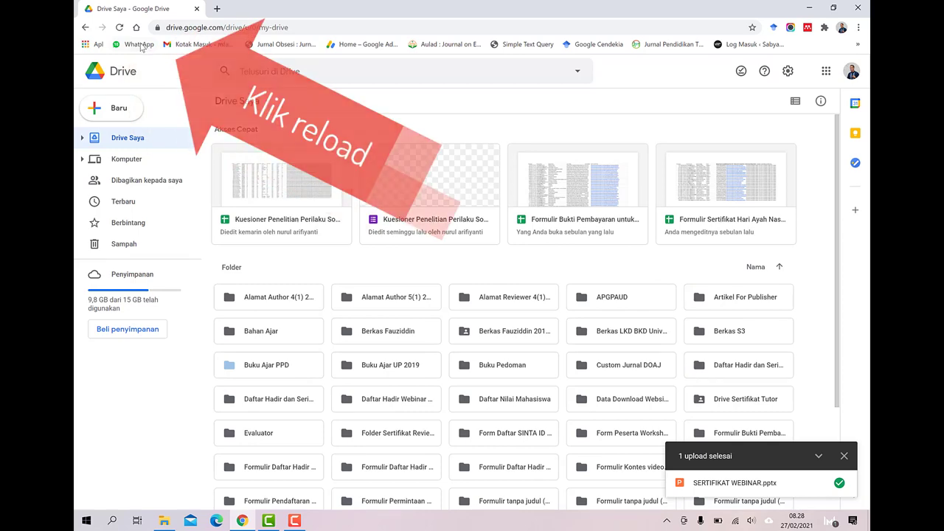
left_click(120, 28)
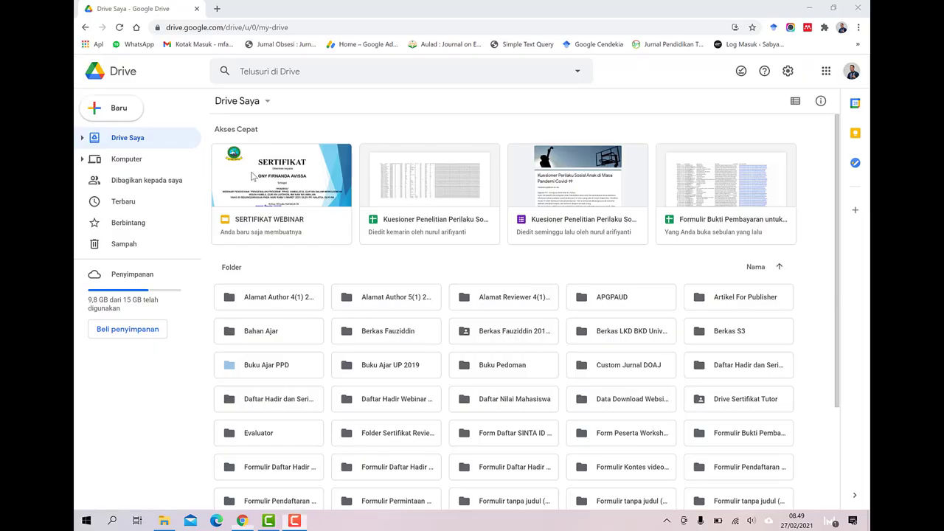
Open SERTIFIKAT WEBINAR and replace the recipient's name and PESERTA with <<Nama Lengkap>> and <<Peran>>.
left_click(251, 175)
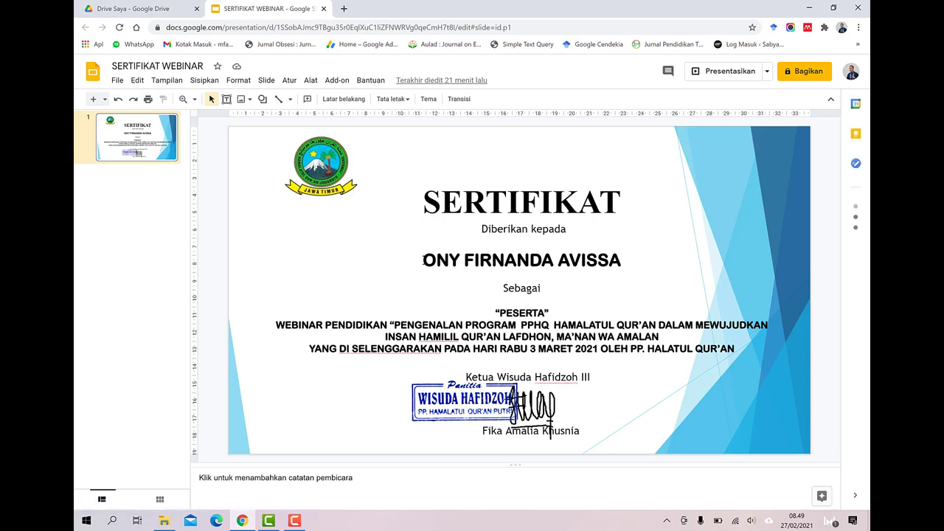
left_click_drag(424, 259, 618, 258)
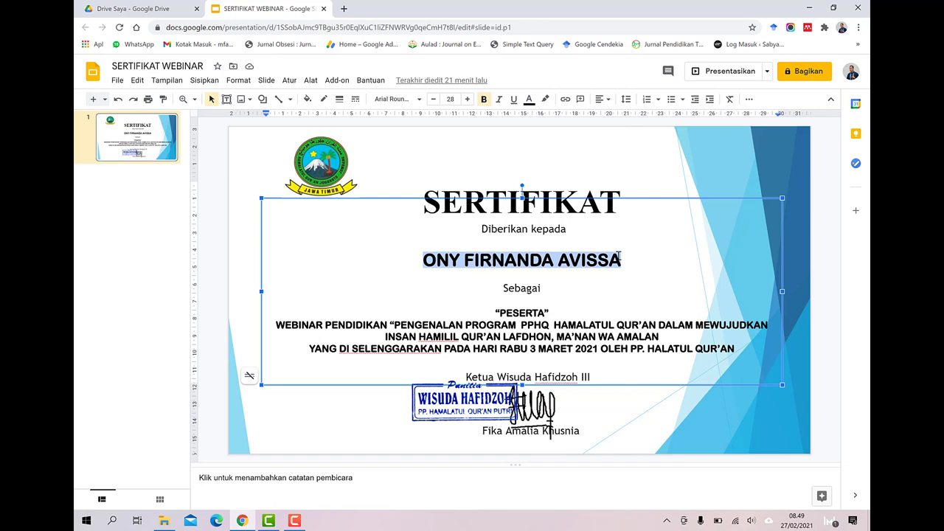
type("<<Nam")
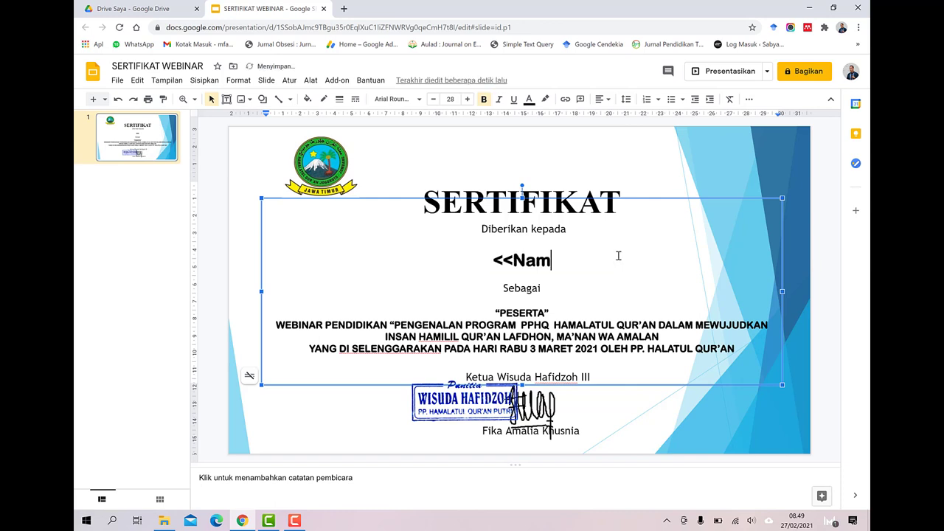
type("a Lengka")
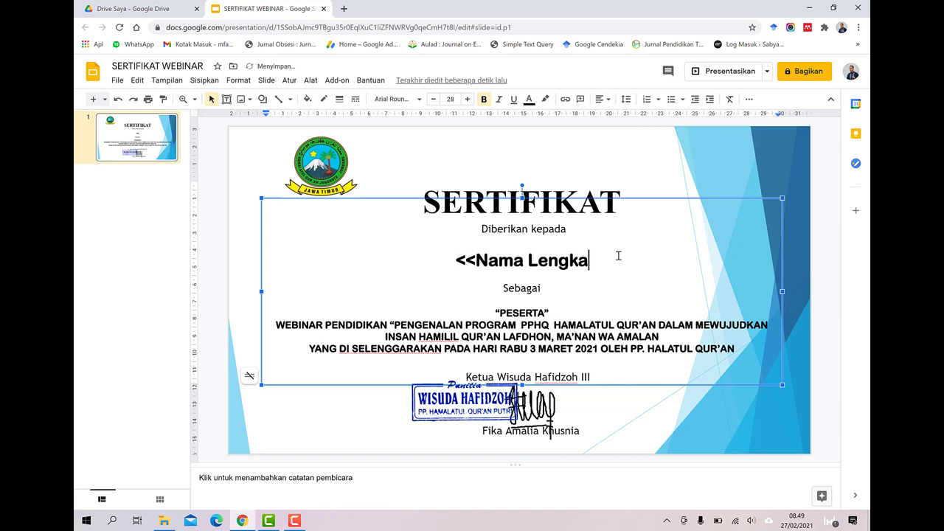
type("p>>")
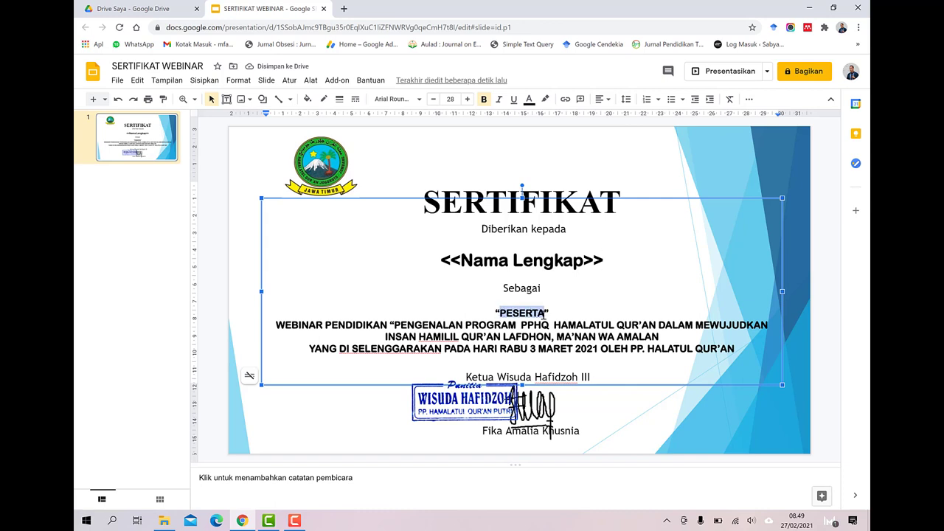
type("<<P")
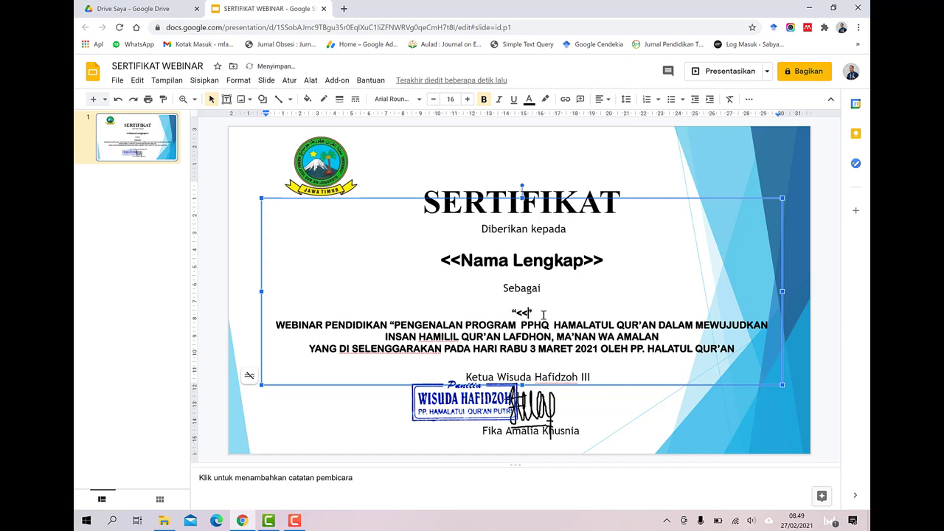
type("er")
type("an>>")
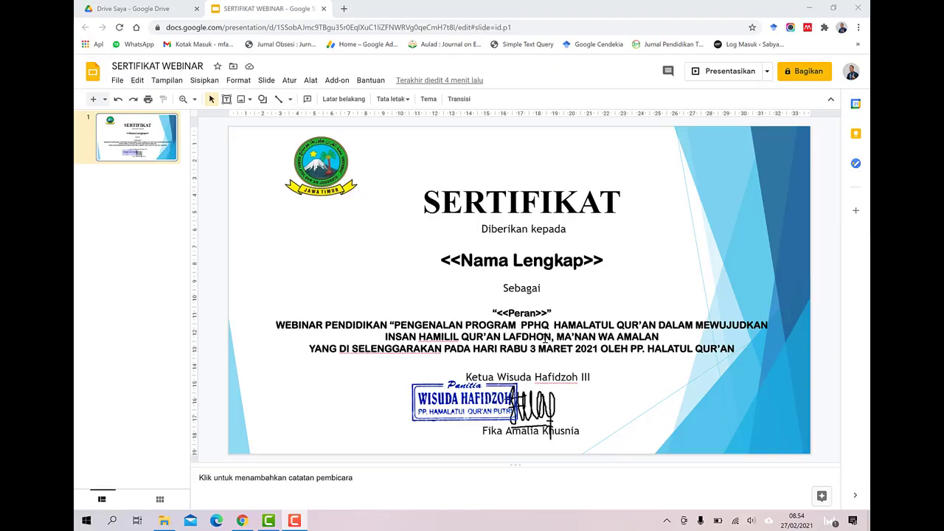
Switch from Slides to Google Forms and start a Kosong (blank) form.
left_click(92, 71)
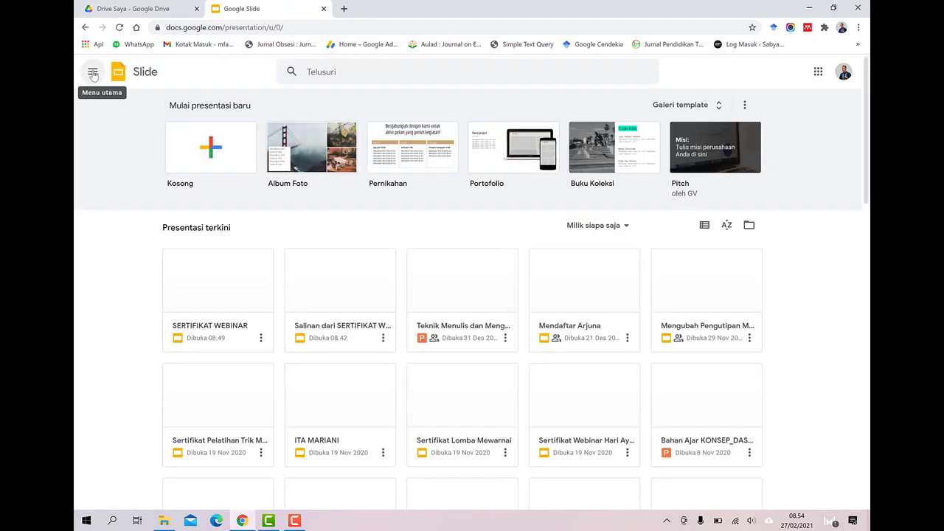
left_click(92, 73)
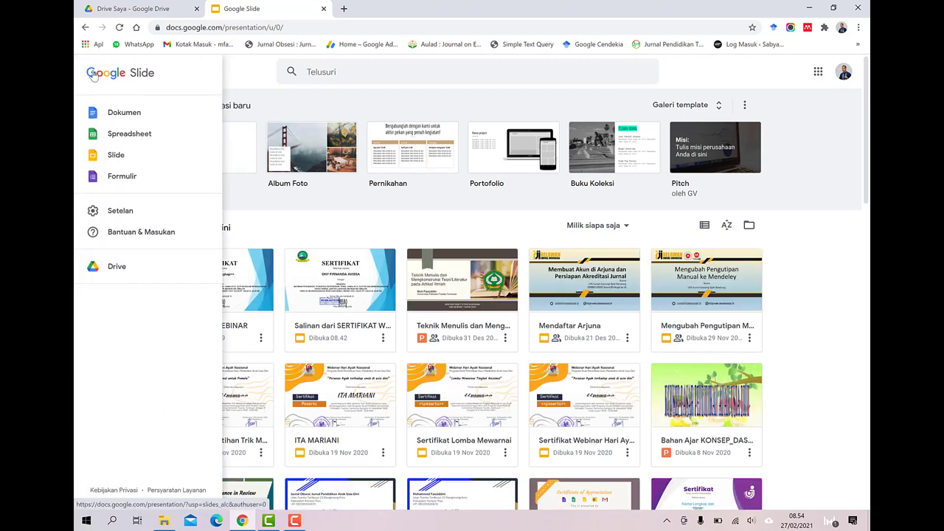
left_click(121, 178)
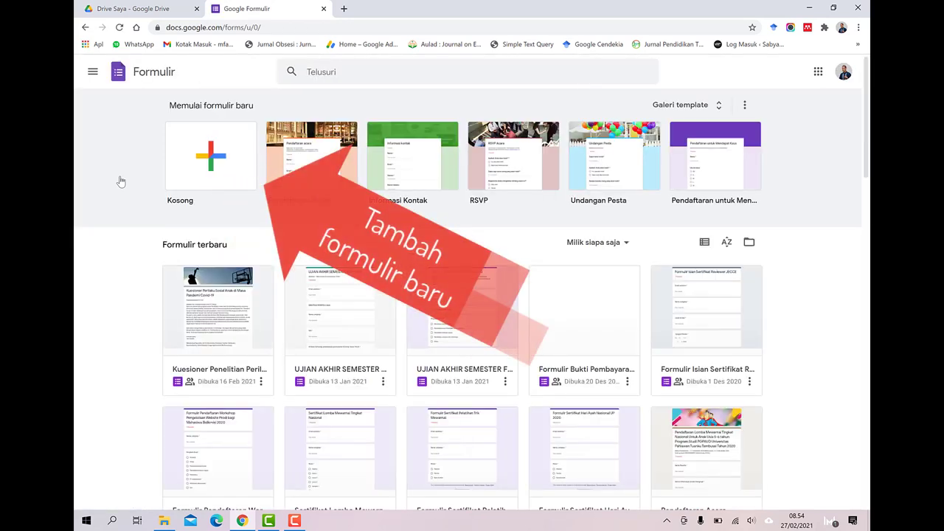
left_click(210, 157)
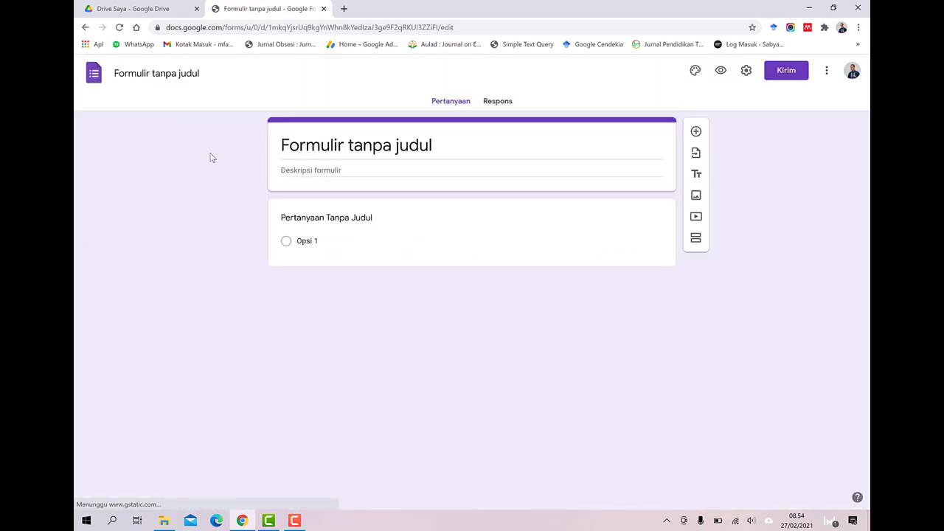
Replace 'tanpa judul' to title the form 'Formulir Peserta Webinar PPHQ Tanggal 3 Maret 2021', matching the file name.
left_click(298, 147)
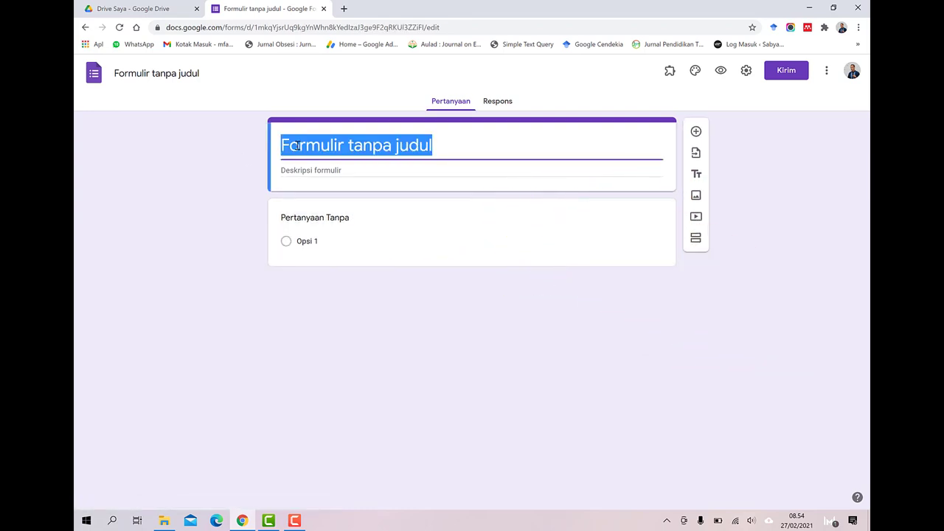
left_click(363, 145)
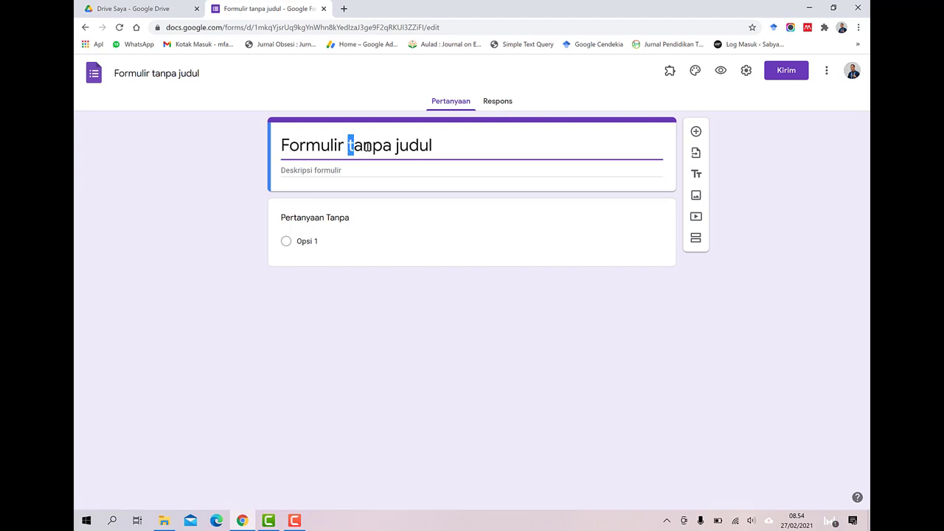
left_click_drag(367, 147, 443, 143)
type("Peserta ")
type("Webinar")
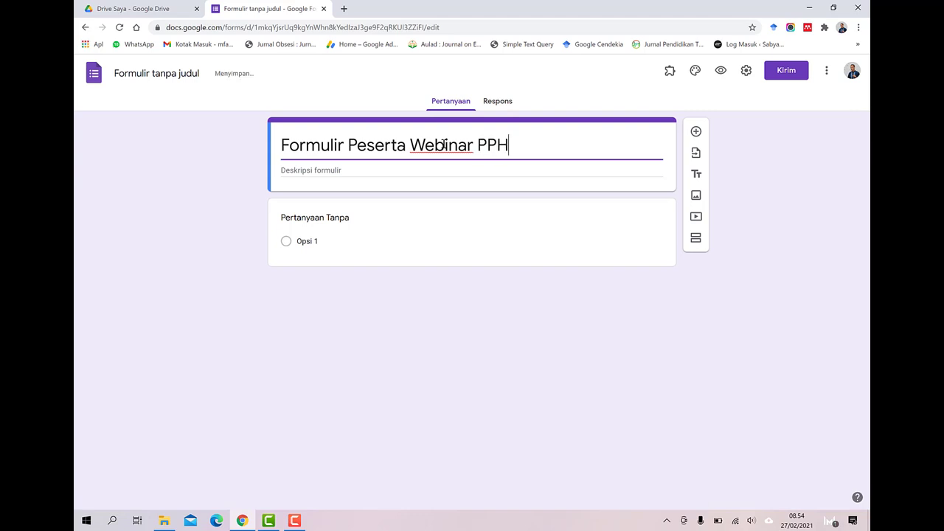
type(" Tan")
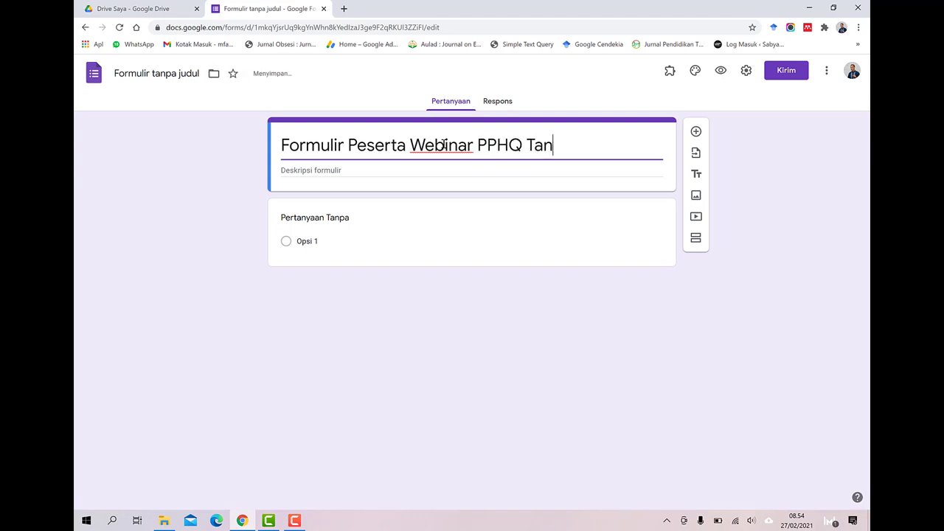
type(" Mare")
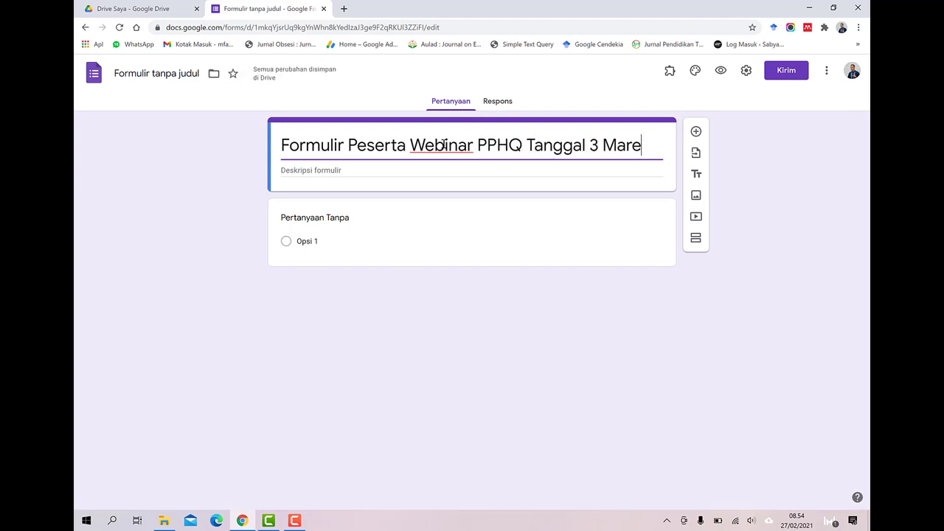
type("021")
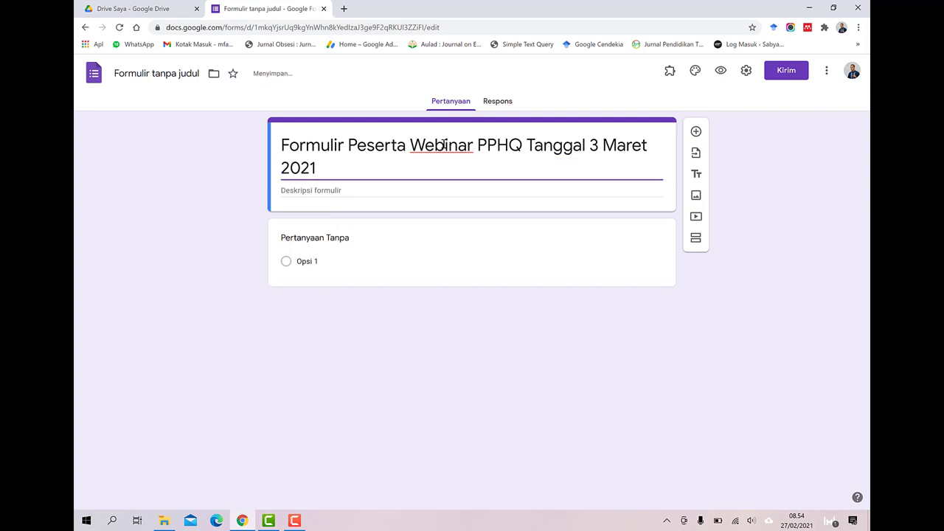
left_click(146, 74)
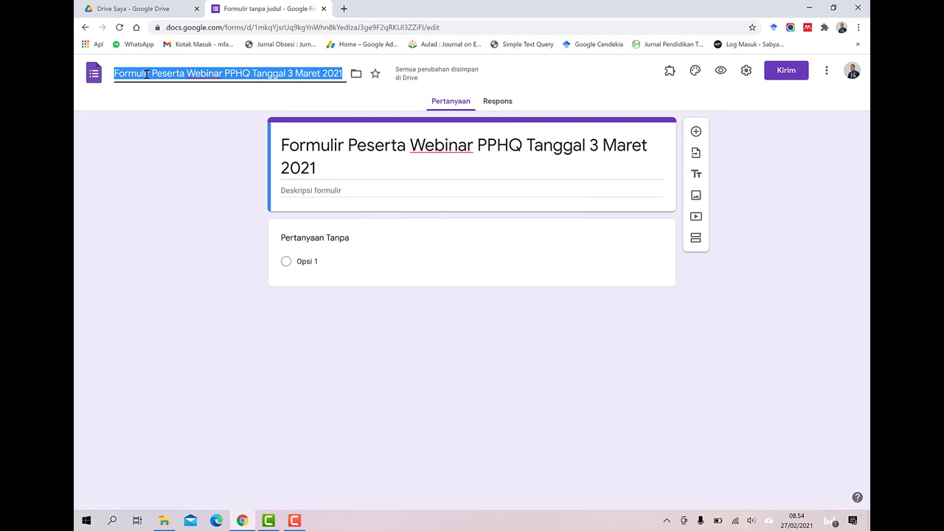
left_click(197, 73)
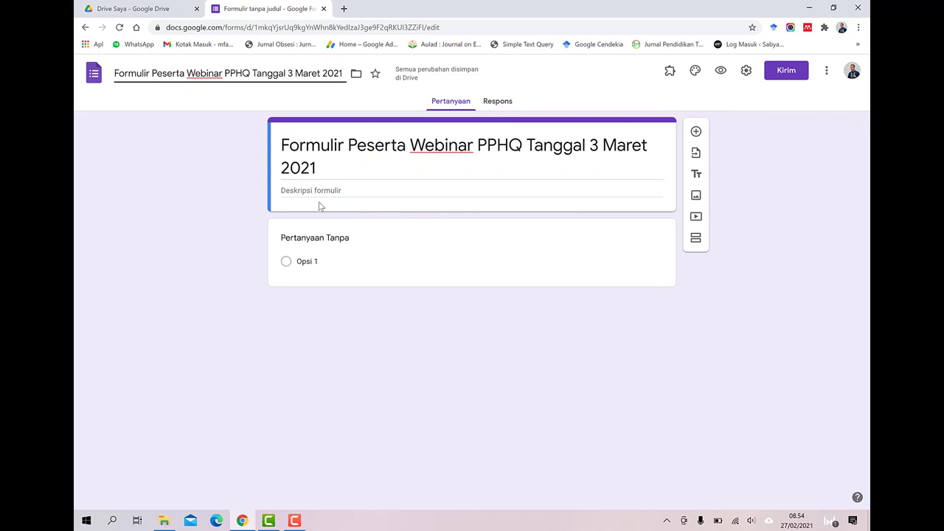
Title the first question 'Nama Lengkap' and make it required.
left_click(306, 262)
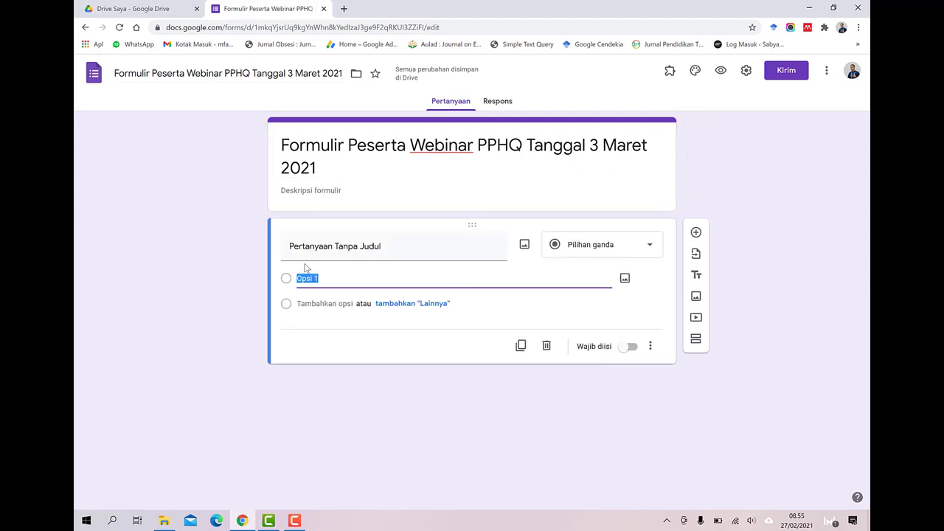
left_click(312, 246)
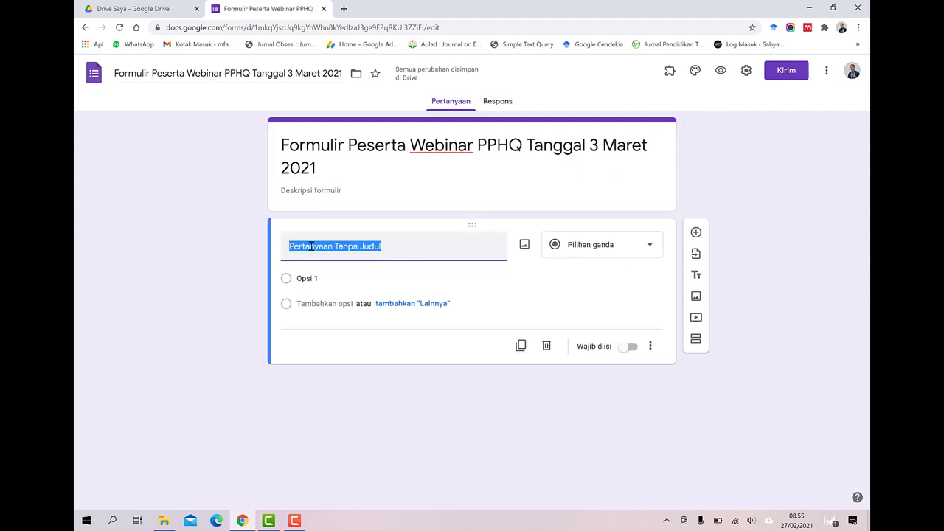
type("Nama Lengkap")
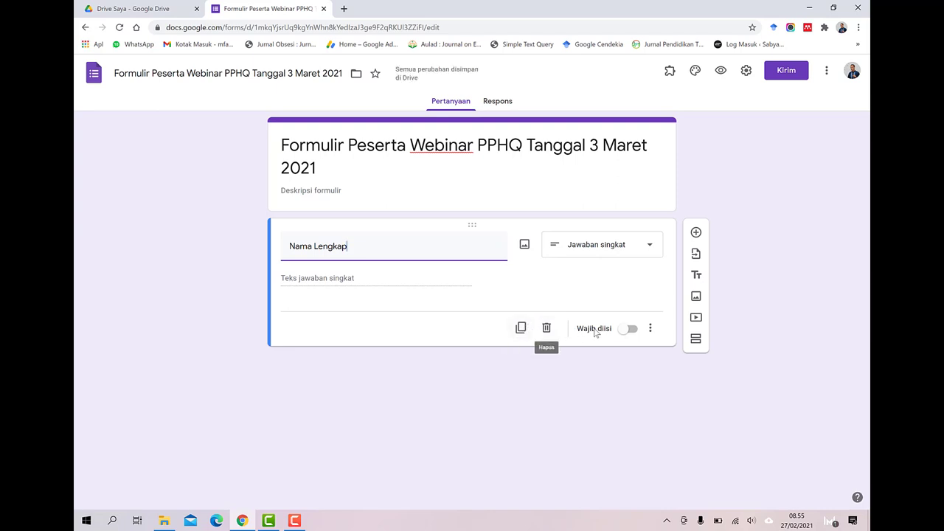
left_click(630, 329)
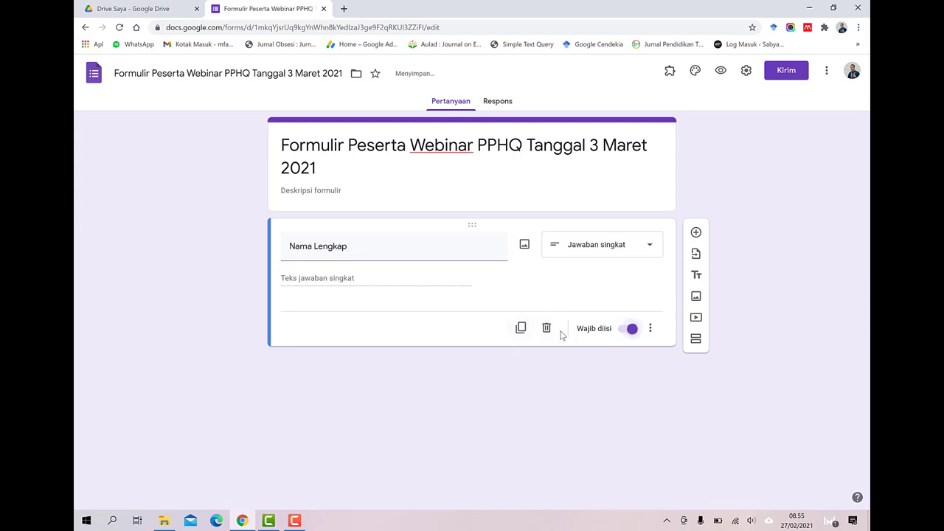
Duplicate it as a 'Peran' question with options Peserta, Panitia and Nara Sumber.
left_click(521, 328)
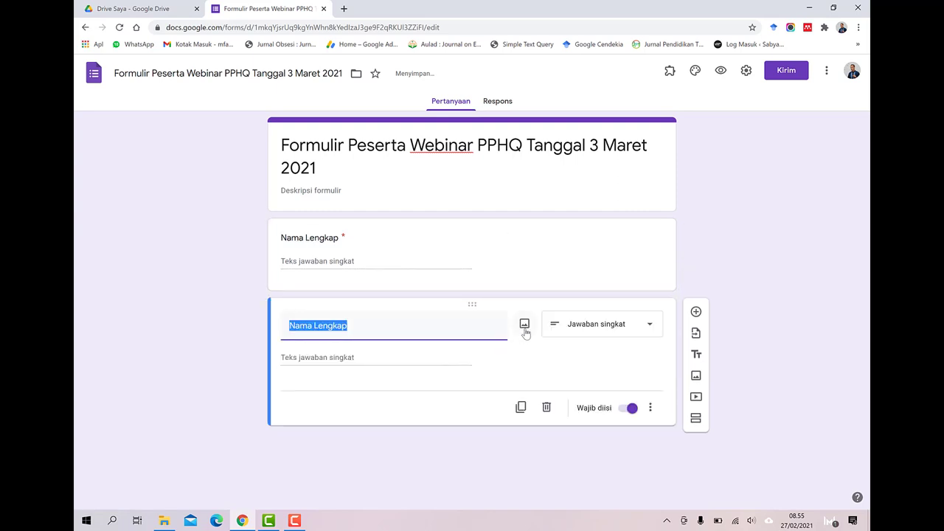
type("Pe")
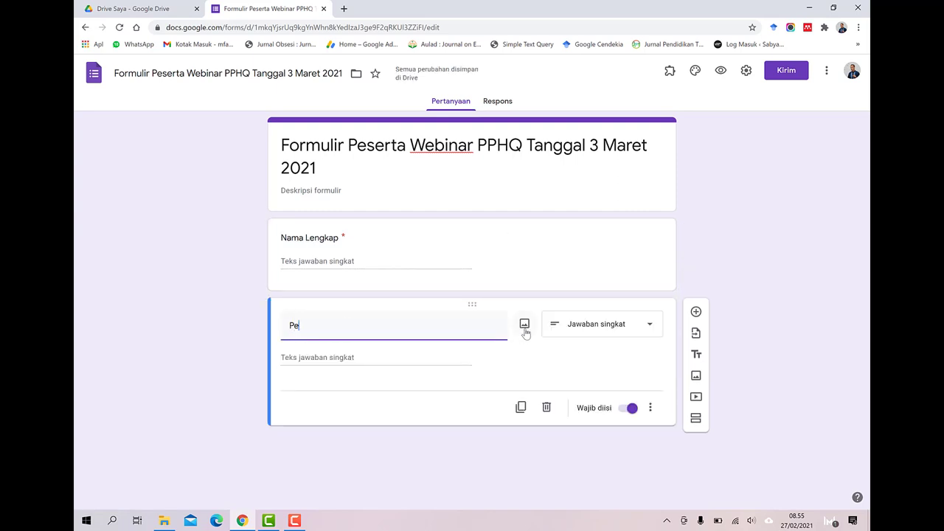
type("sa")
type("n")
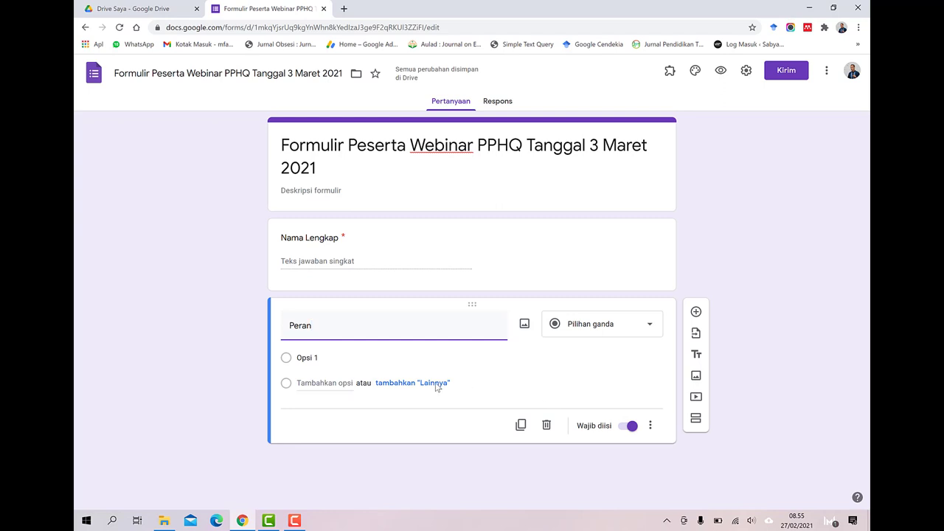
left_click(311, 357)
type("Peserta")
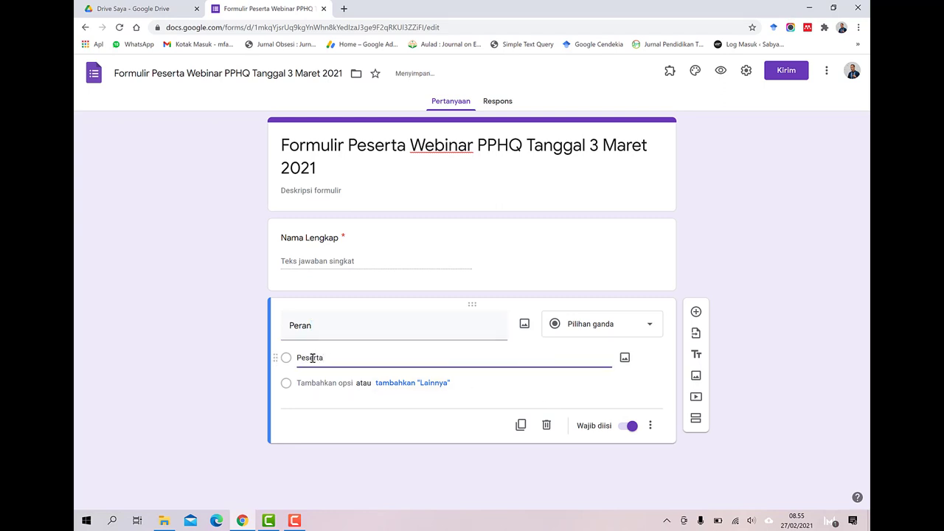
key("Tab")
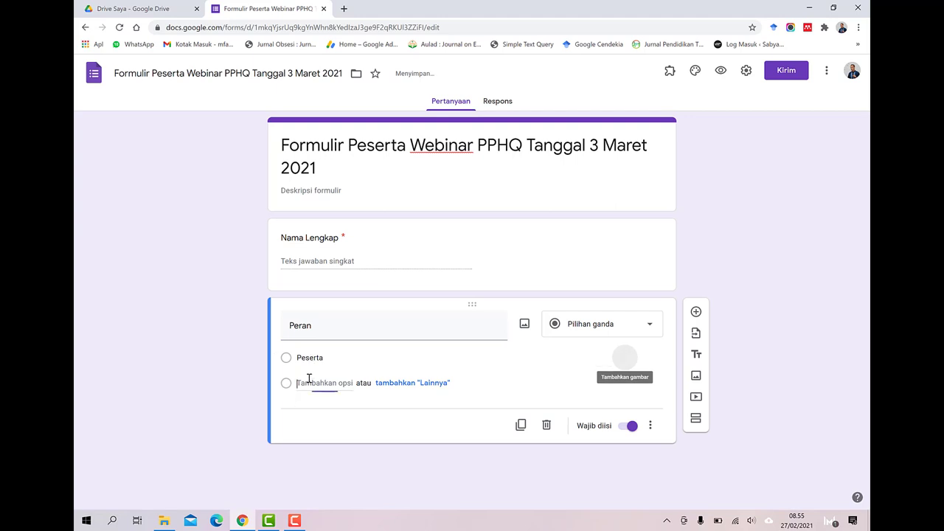
left_click(309, 377)
type("Panitia")
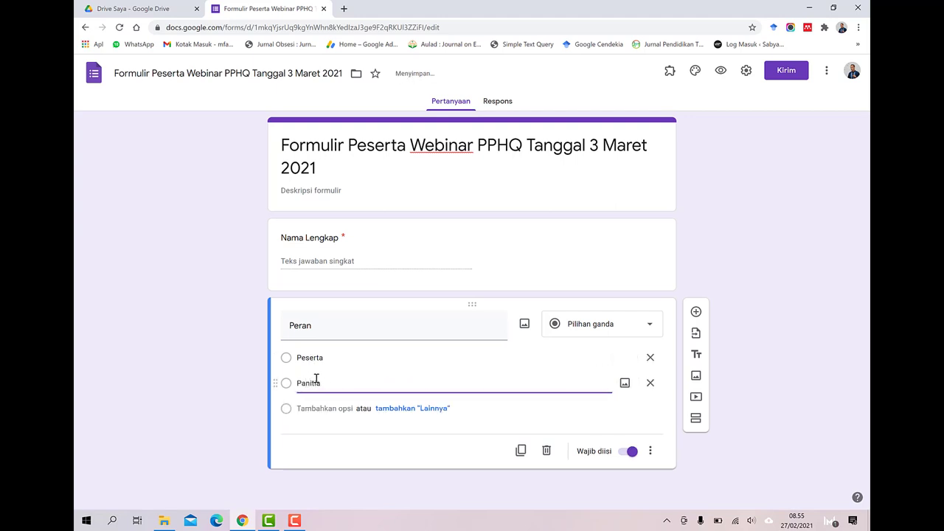
left_click(325, 407)
type("Nara ")
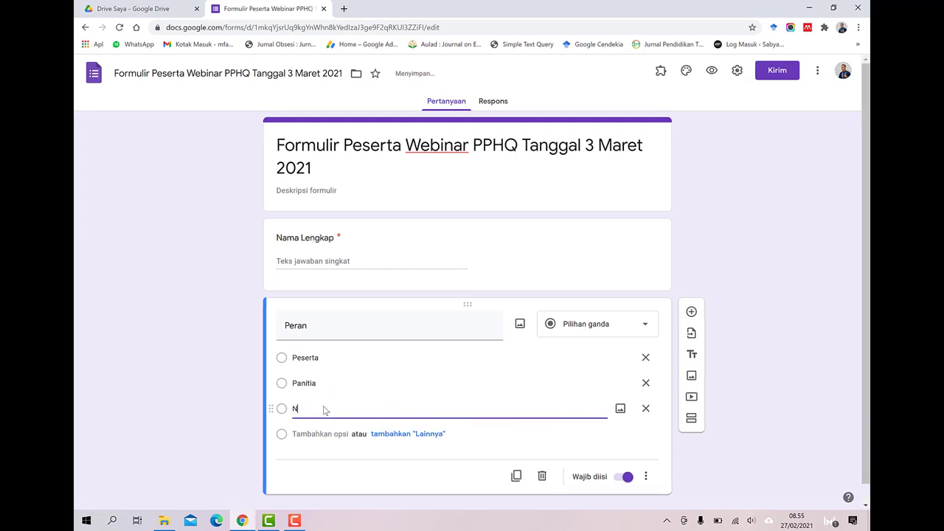
type("Sumber")
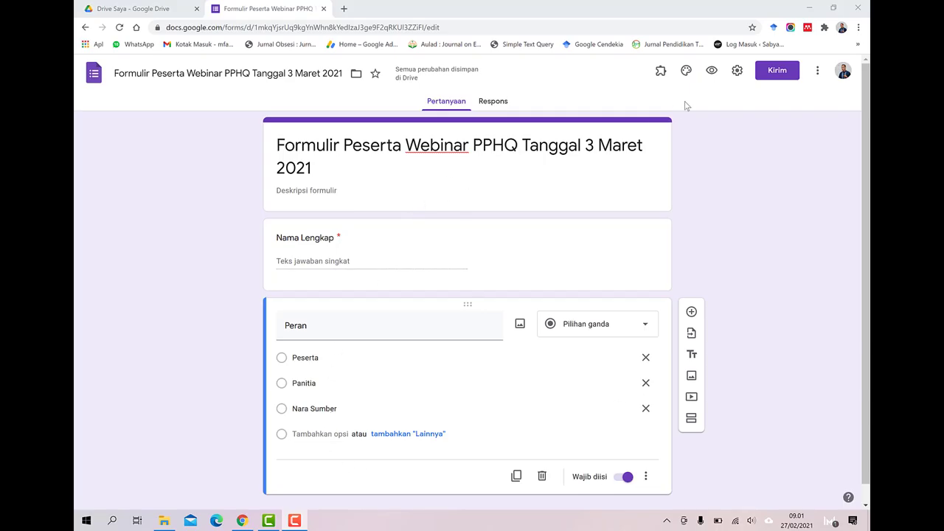
In form settings, collect e-mail addresses and always send response receipts.
left_click(736, 71)
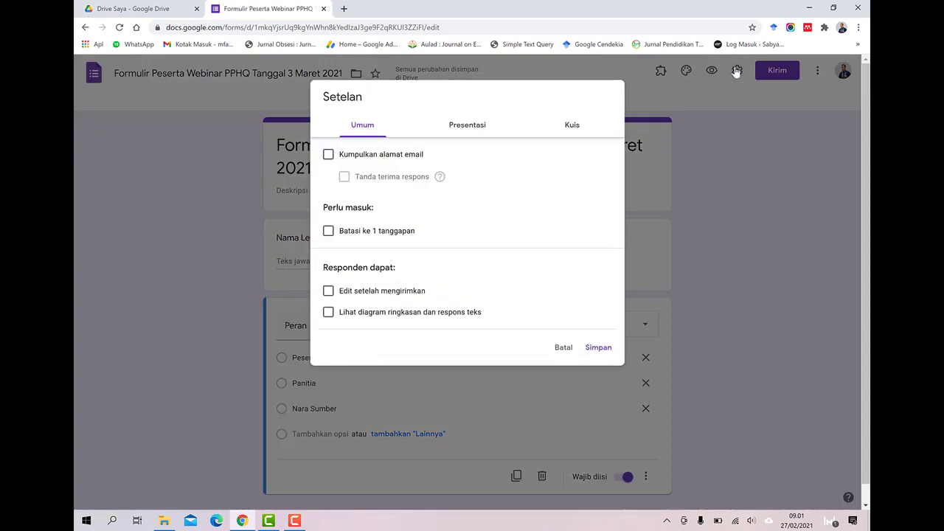
left_click(328, 156)
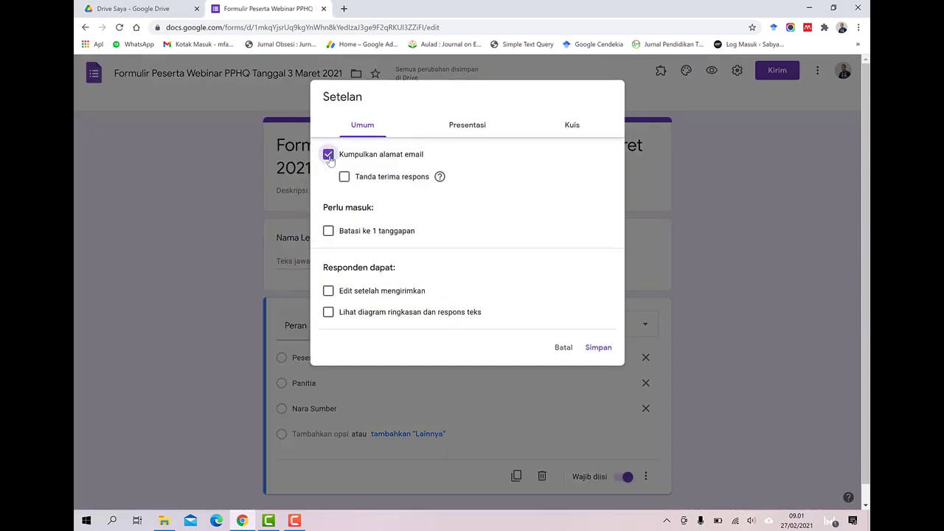
left_click(344, 177)
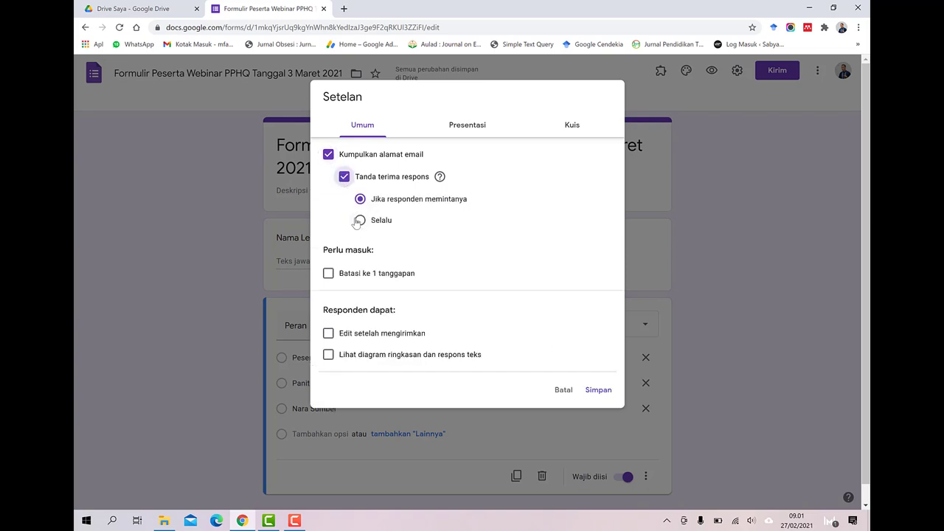
left_click(361, 221)
On the Presentasi tab, write a thank-you confirmation message promising certificates by e-mail.
left_click(465, 134)
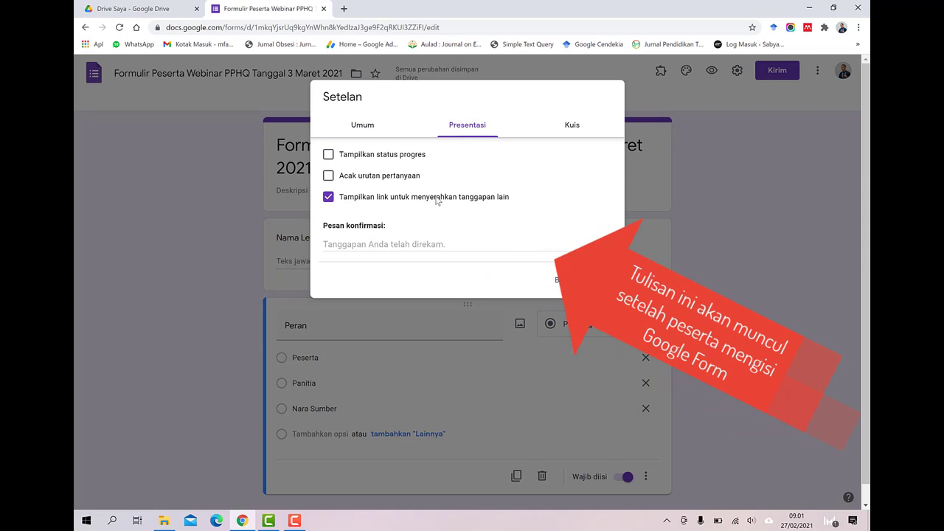
left_click(379, 244)
type("Ter")
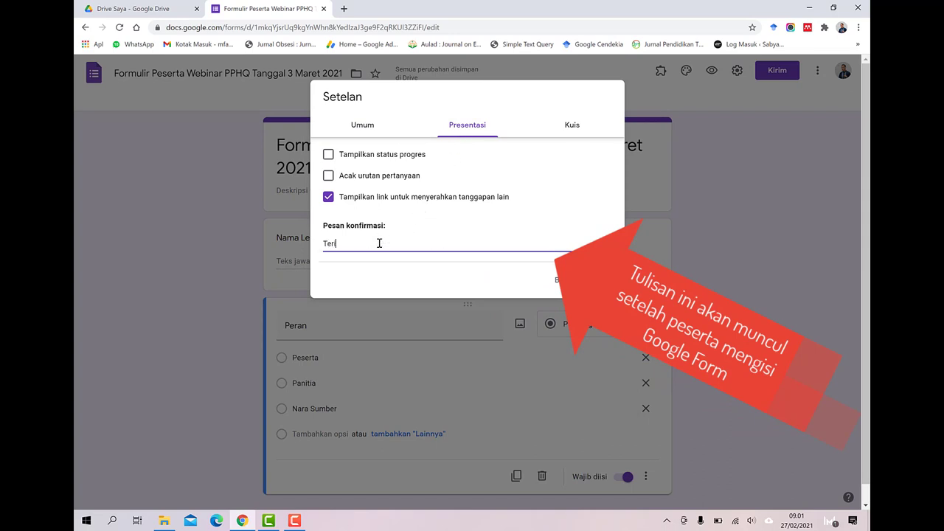
type("ima kasih ")
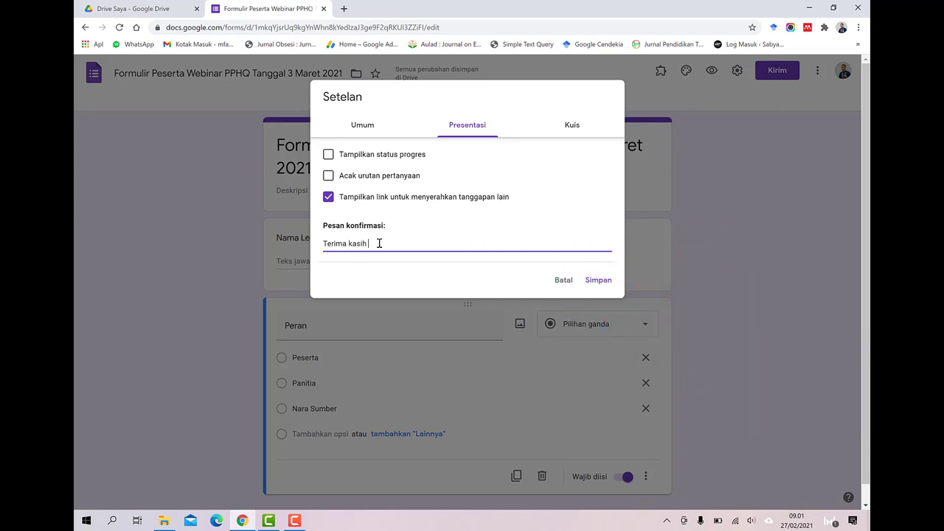
type("lah mengisi fo")
type("rmulir ini, selanjutn")
type("ya sertif")
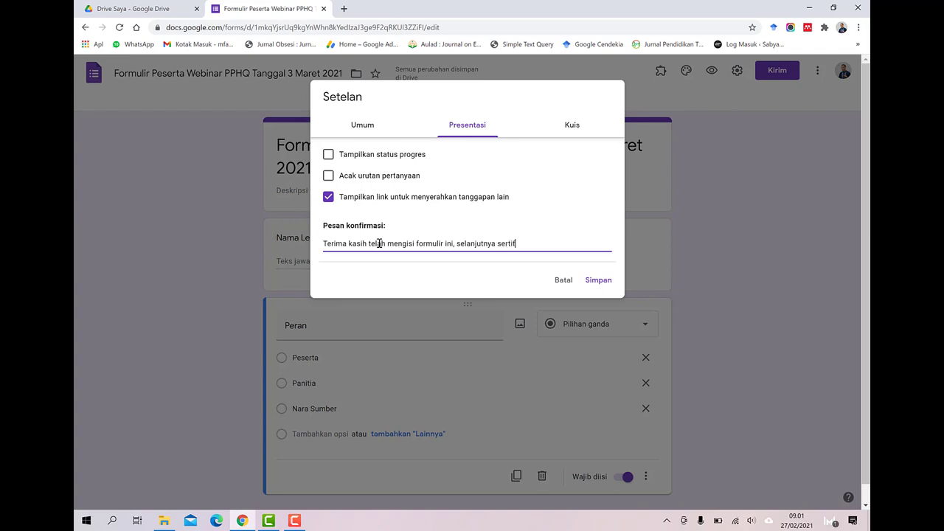
type("t akan terkirim oto")
type("mat")
type(" pad")
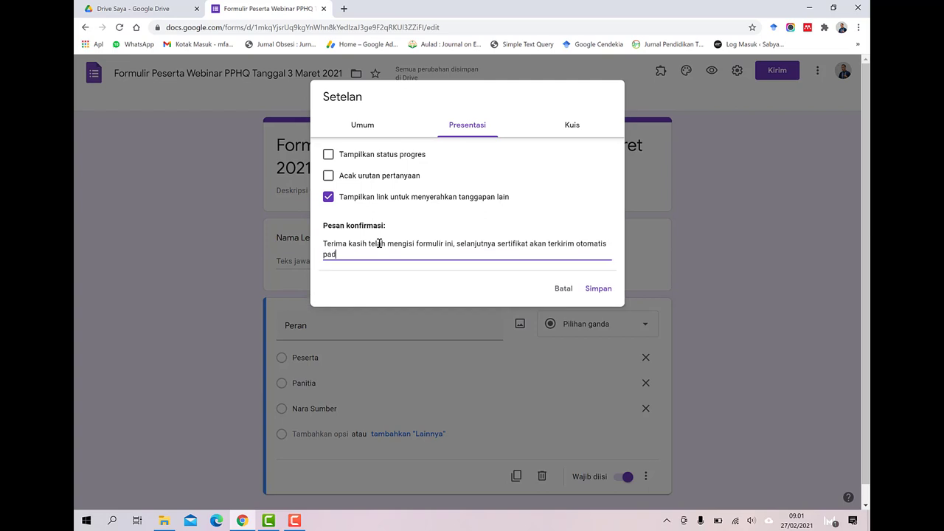
type("email yang")
type(" ditul")
type("iskan")
key("Return")
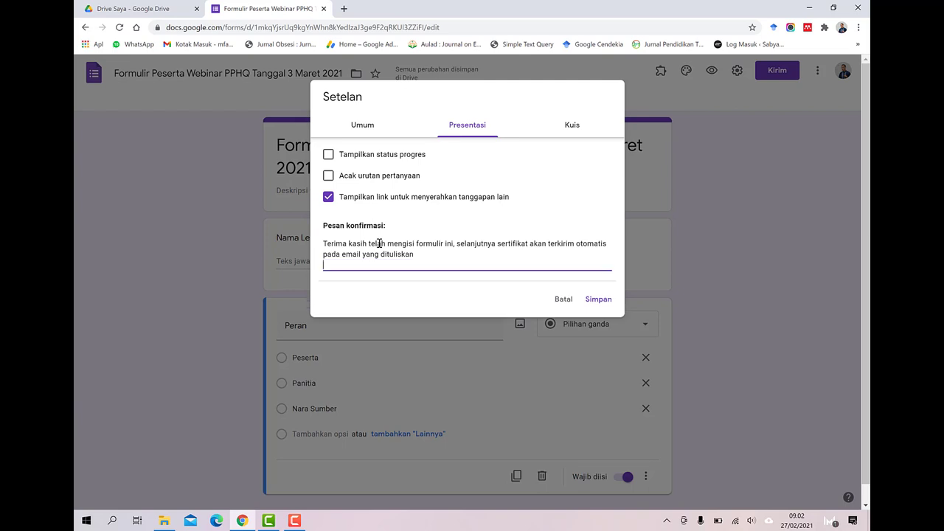
key("Return")
type("Syu")
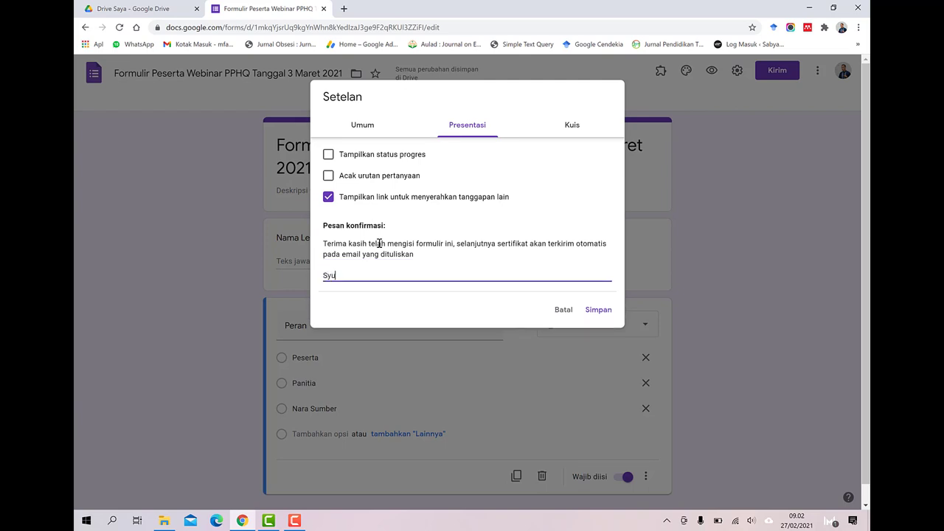
type("kron Ja")
type("zial")
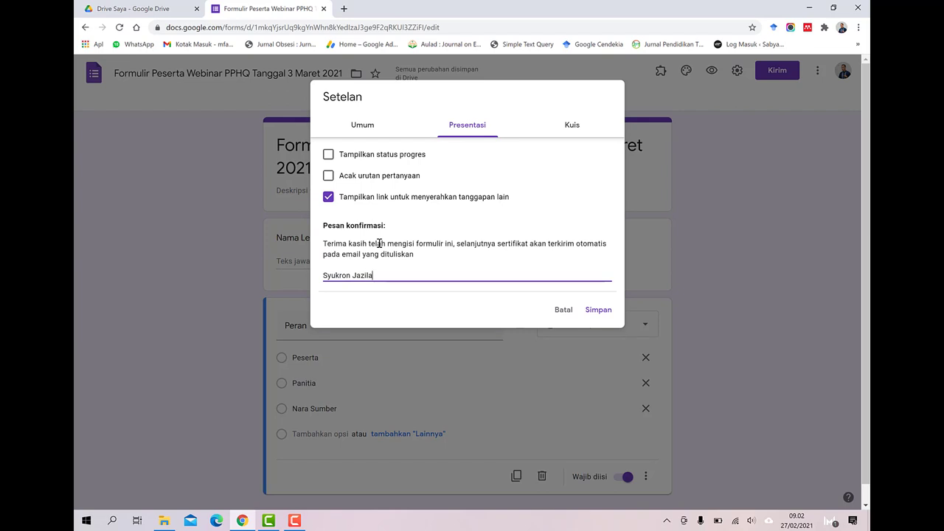
key("Return")
type("paniia")
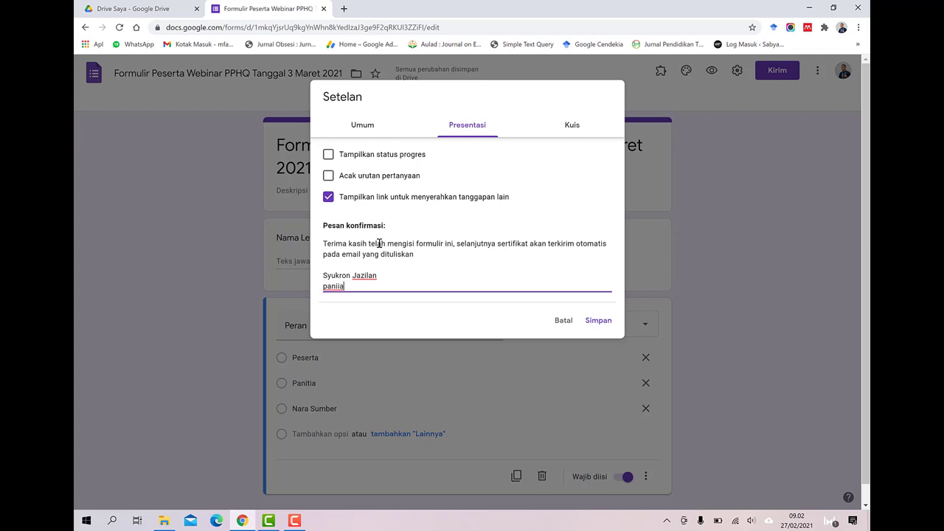
key("BackSpace")
key("BackSpace")
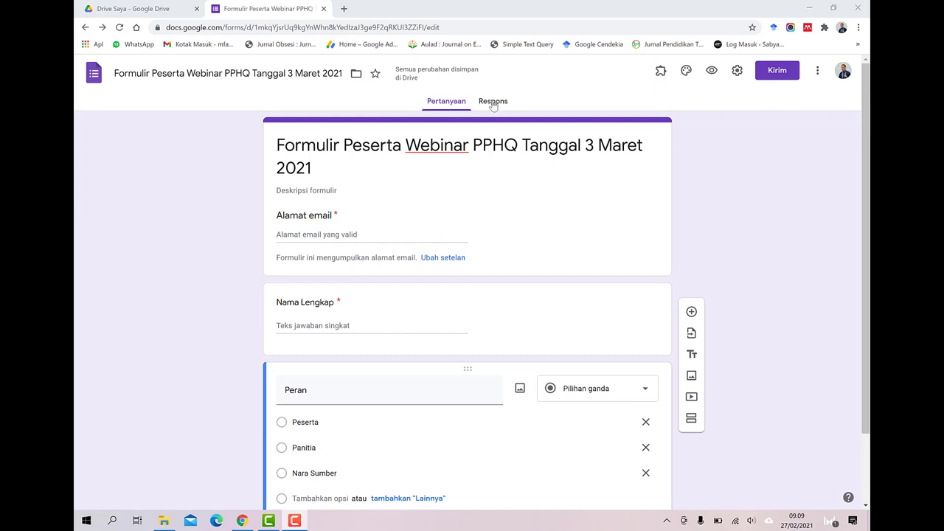
From the Respons tab, link responses to a new spreadsheet with Buat spreadsheet baru.
left_click(493, 104)
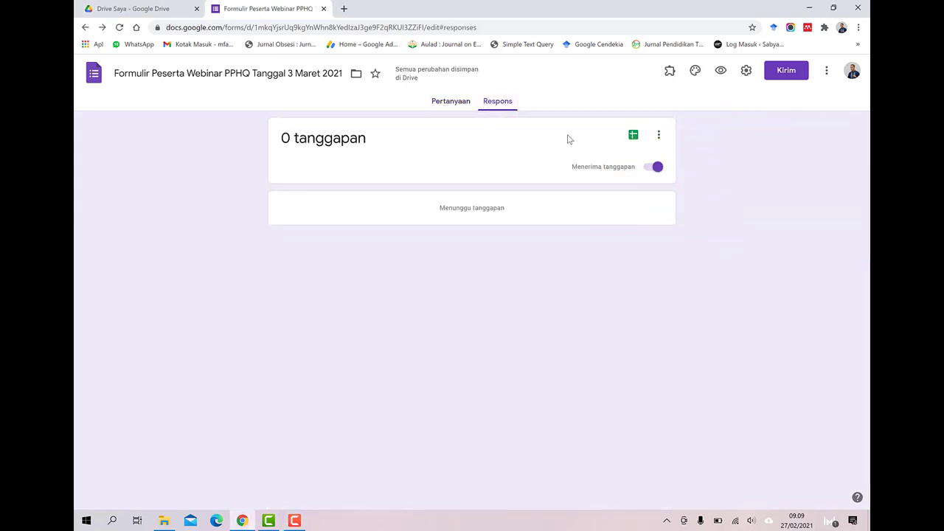
left_click(633, 136)
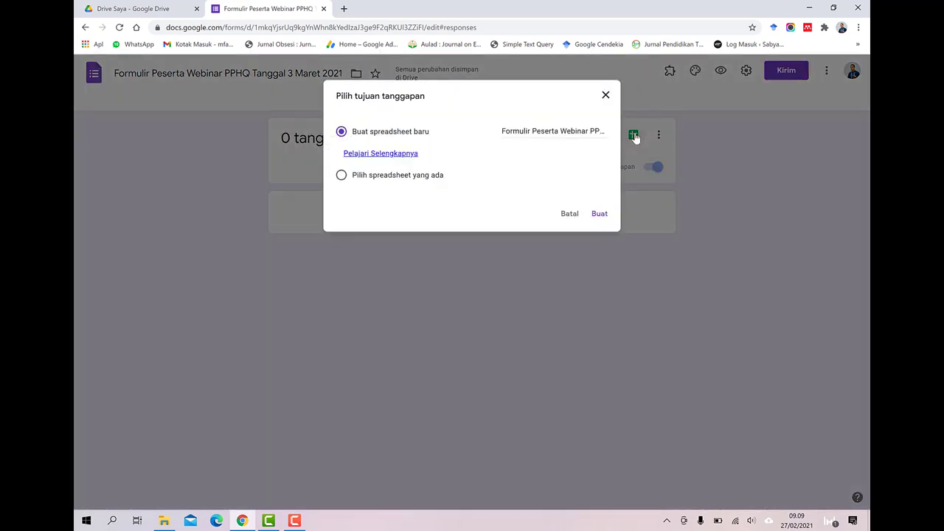
left_click(599, 215)
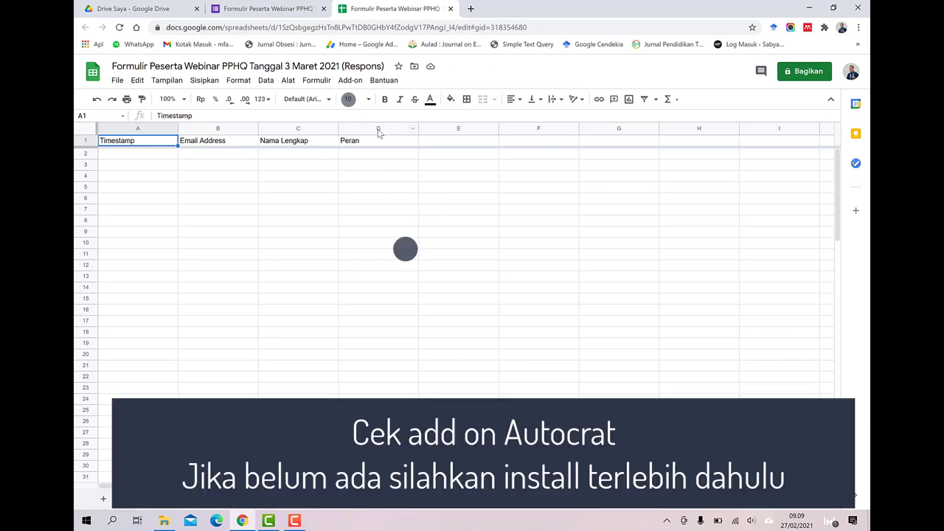
Launch AutoCrat from the Add-ons menu in the responses spreadsheet.
left_click(350, 81)
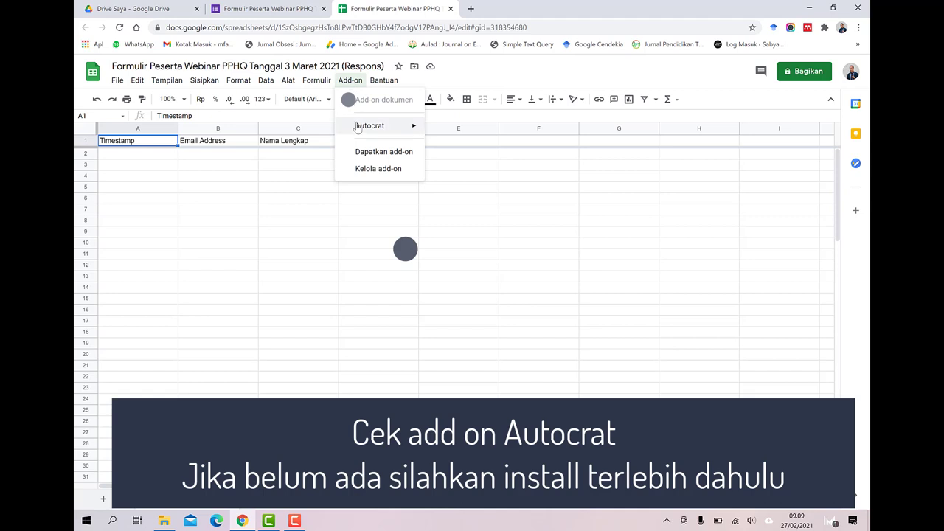
mouse_move(358, 127)
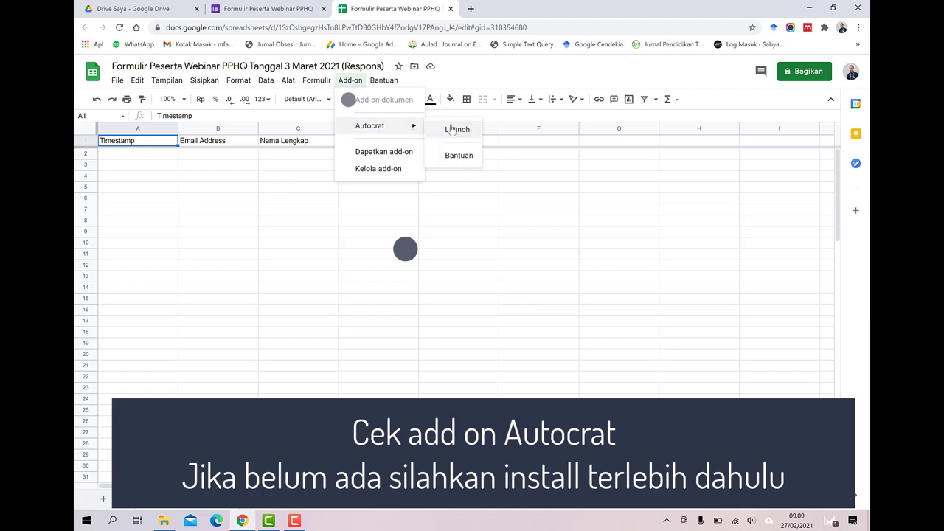
left_click(451, 130)
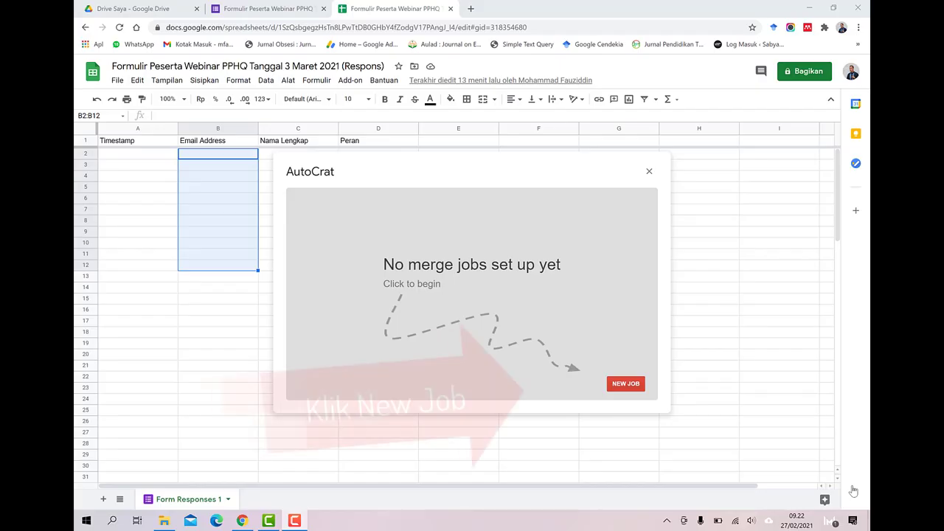
Create a new AutoCrat merge job named 'Sertifikat PPHQ Jombang'.
left_click(614, 386)
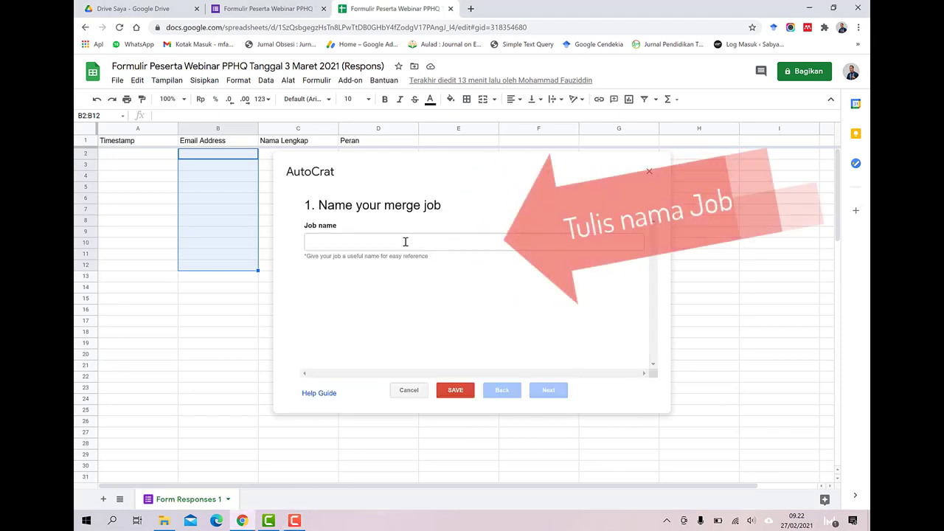
left_click(405, 241)
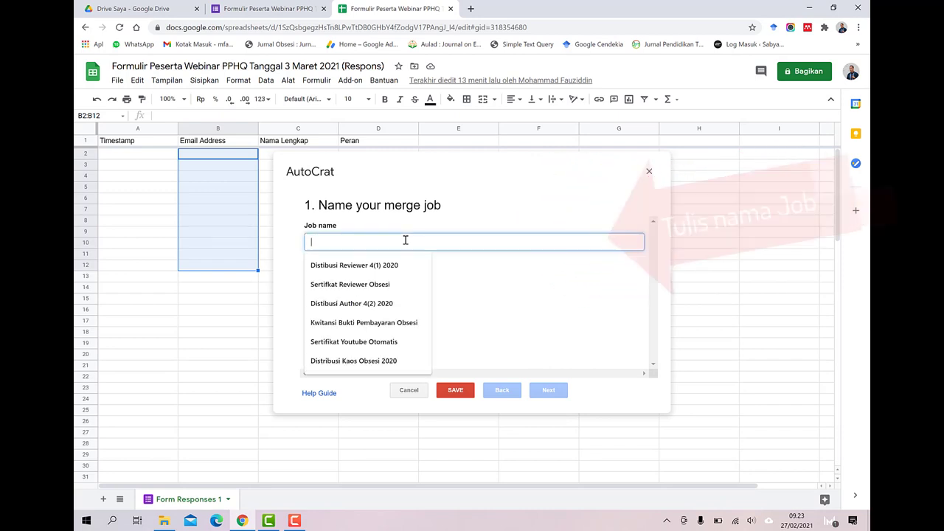
type("Sert")
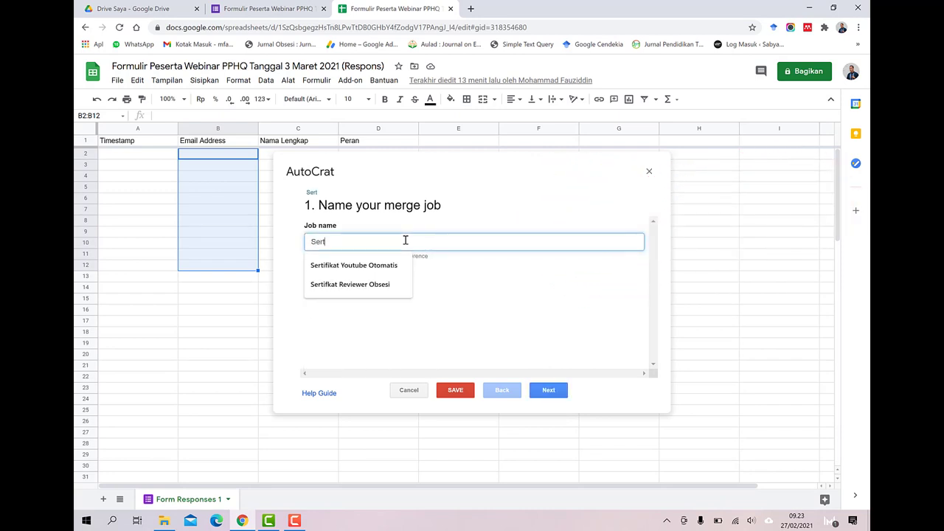
type("kat PPHQ")
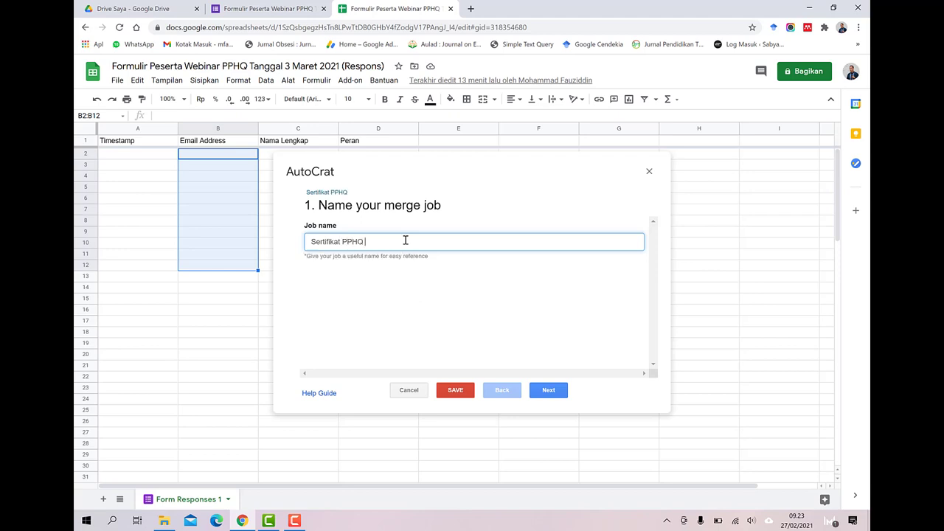
type("mbang")
left_click(541, 394)
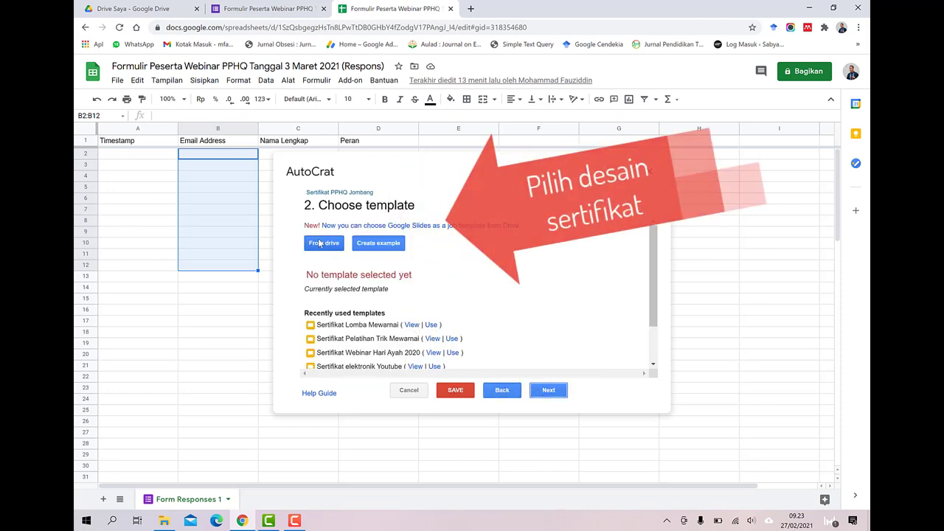
Select SERTIFIKAT WEBINAR from Drive as the job's template and continue to field mapping.
left_click(318, 244)
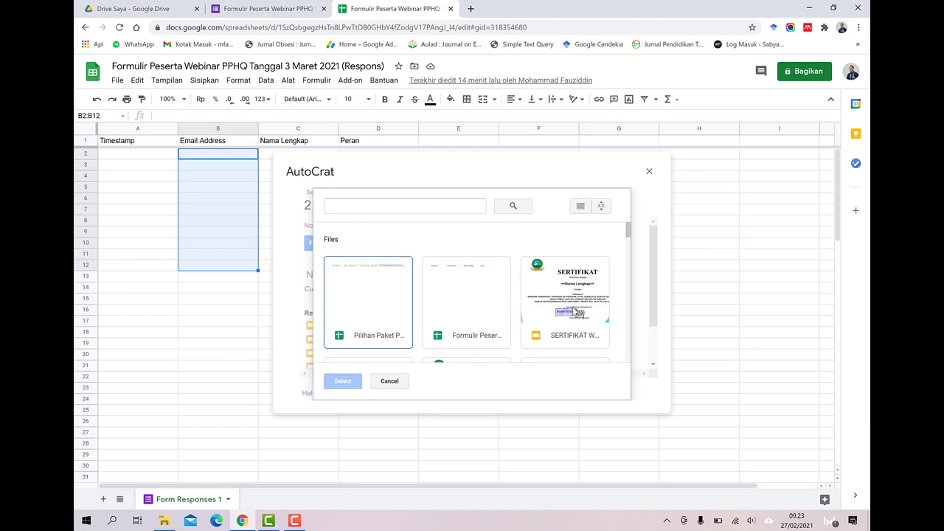
left_click(576, 312)
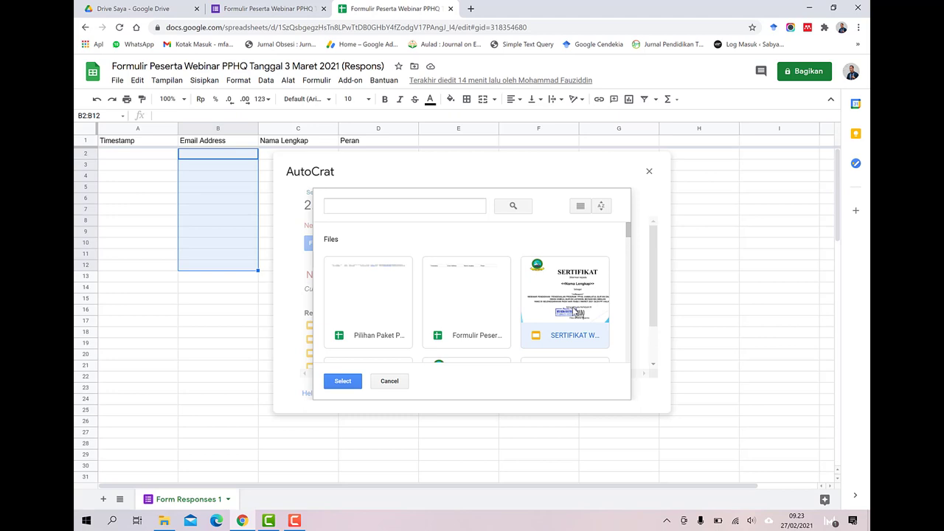
left_click(342, 381)
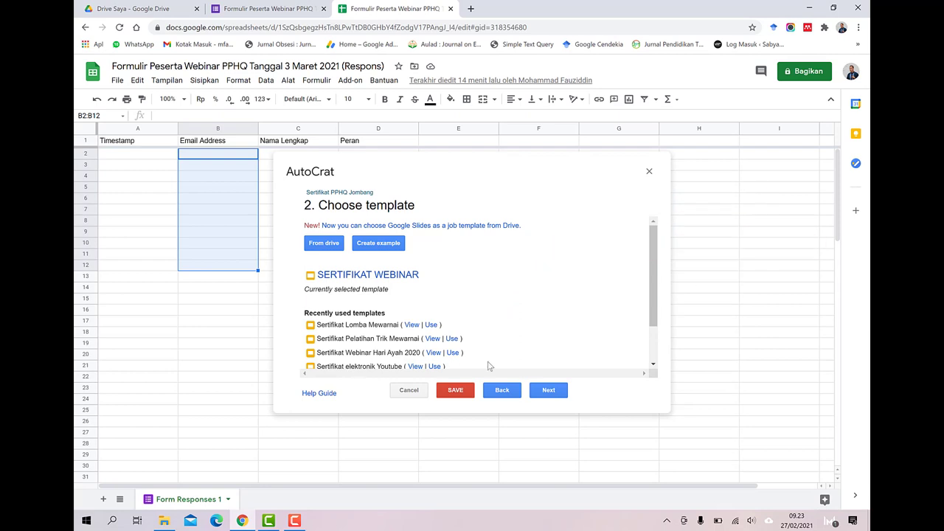
left_click(547, 391)
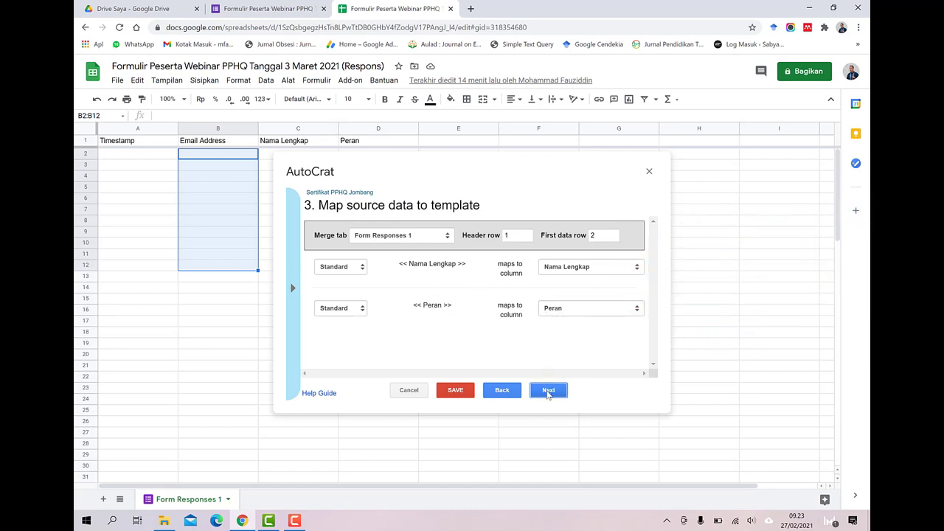
Name each merged certificate file <<Nama Lengkap>> and output it as PDF.
left_click(548, 392)
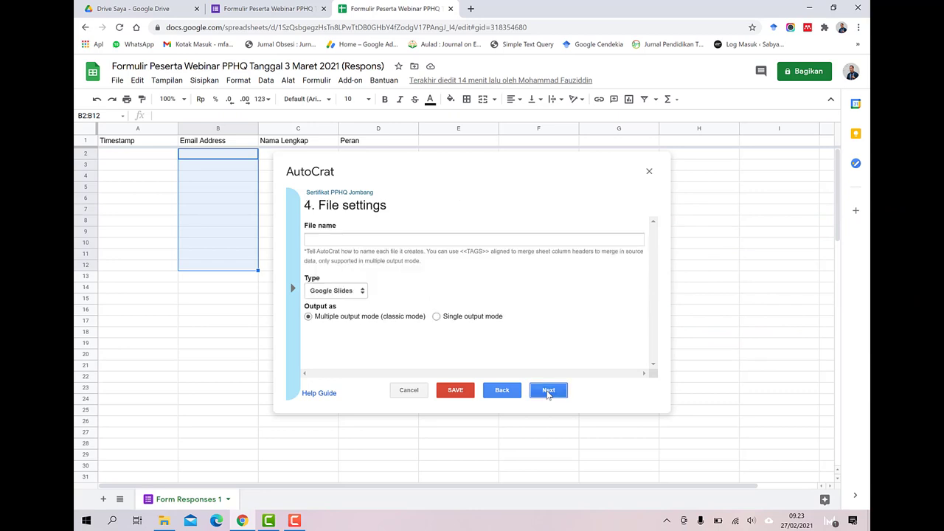
left_click(373, 239)
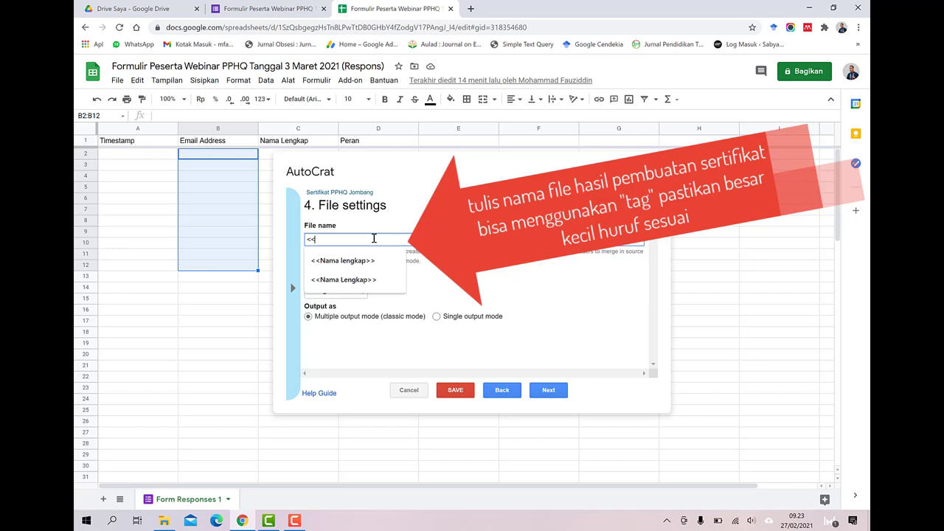
key("Down")
key("Down")
key("Return")
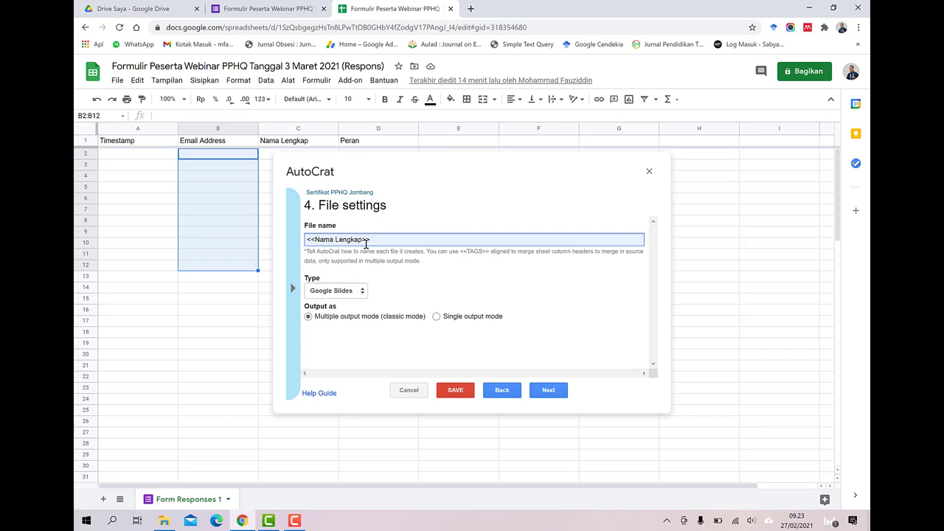
left_click(351, 290)
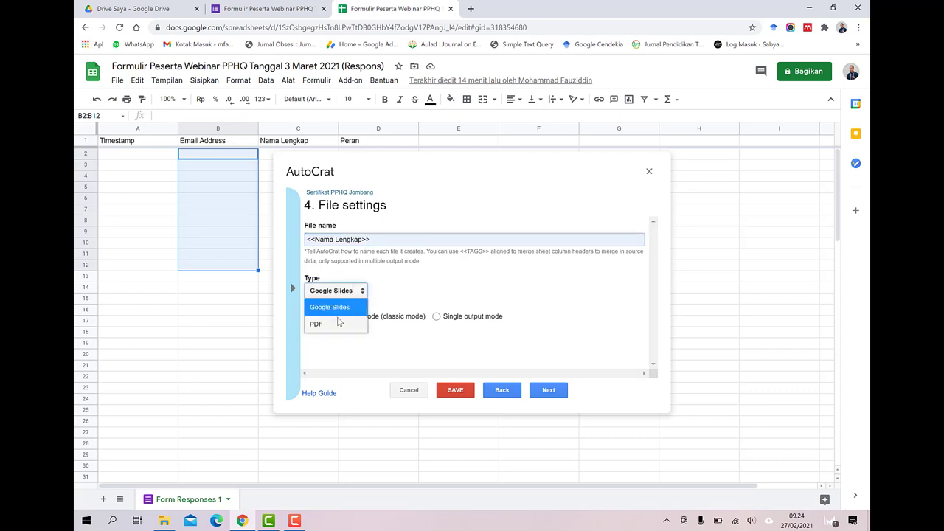
left_click(336, 323)
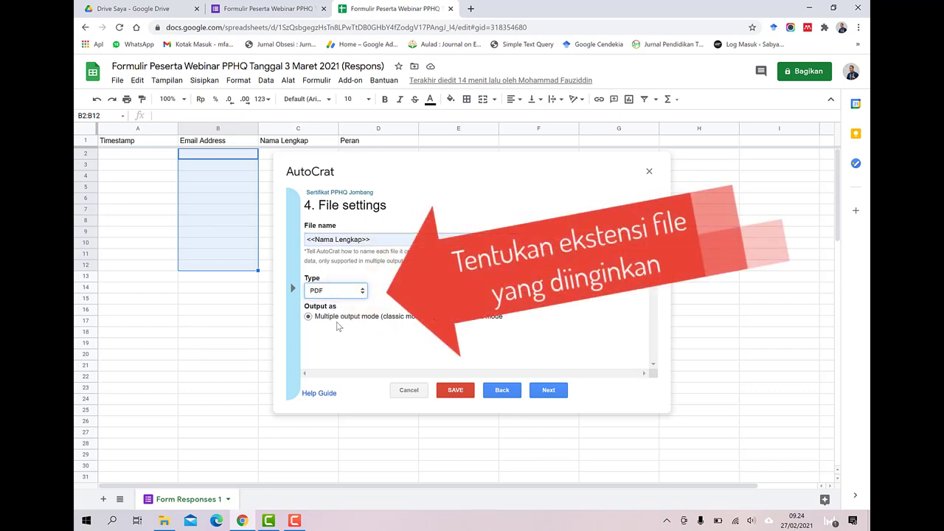
Save certificates only to the Sertifikat Webinar PPHQ folder, removing Drive Saya, and skip steps 6–7.
left_click(547, 394)
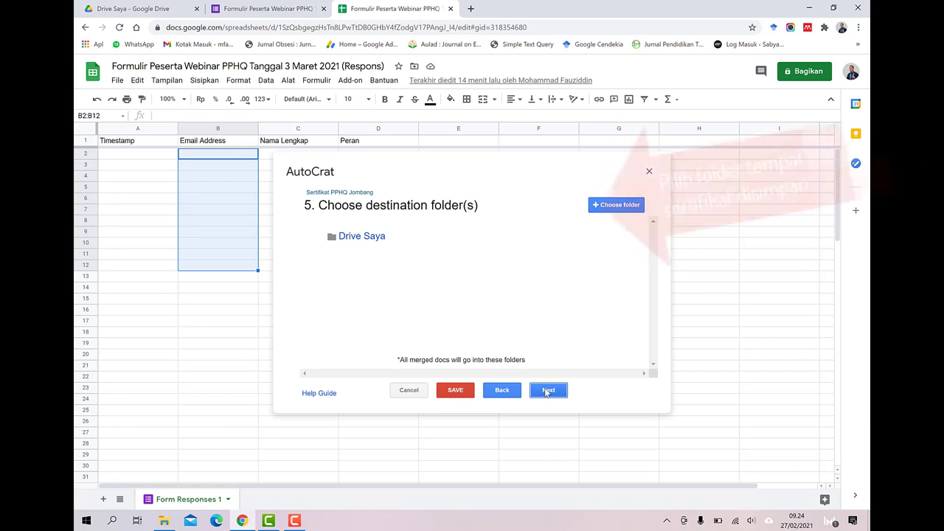
mouse_move(359, 246)
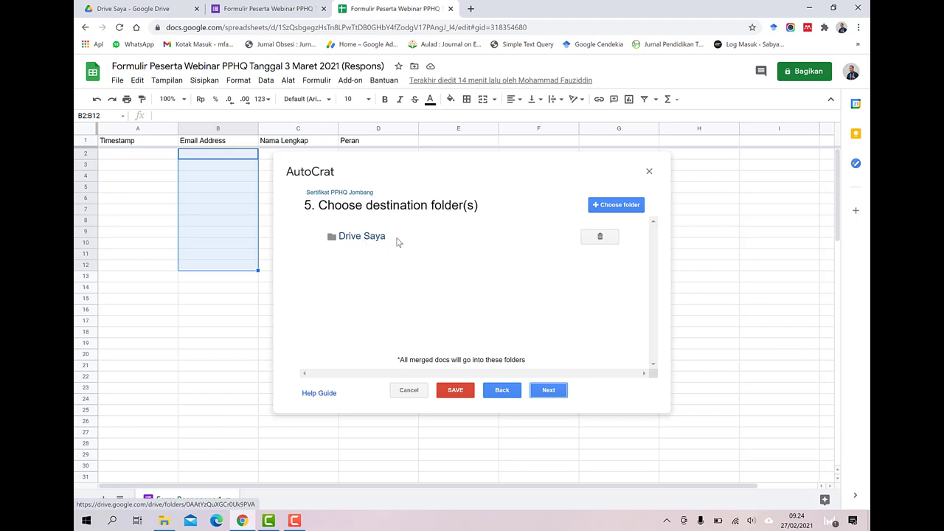
left_click(621, 206)
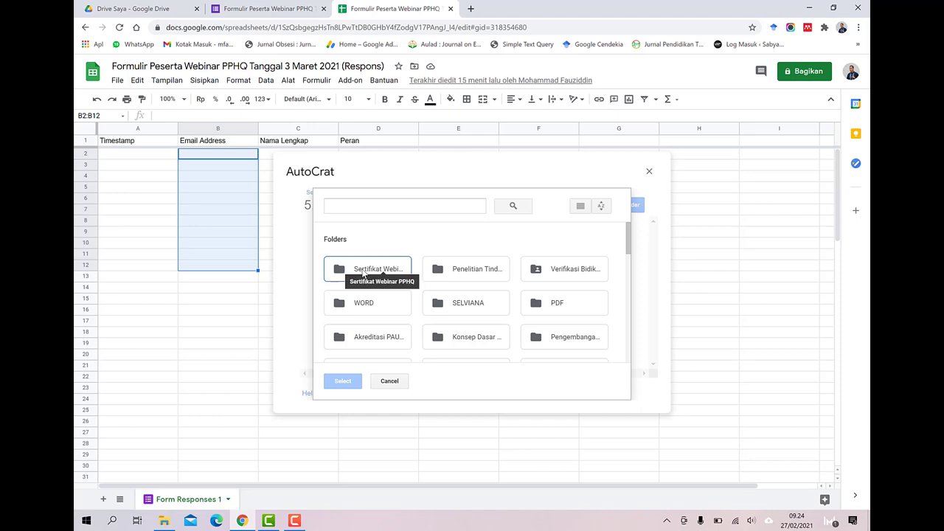
left_click(362, 270)
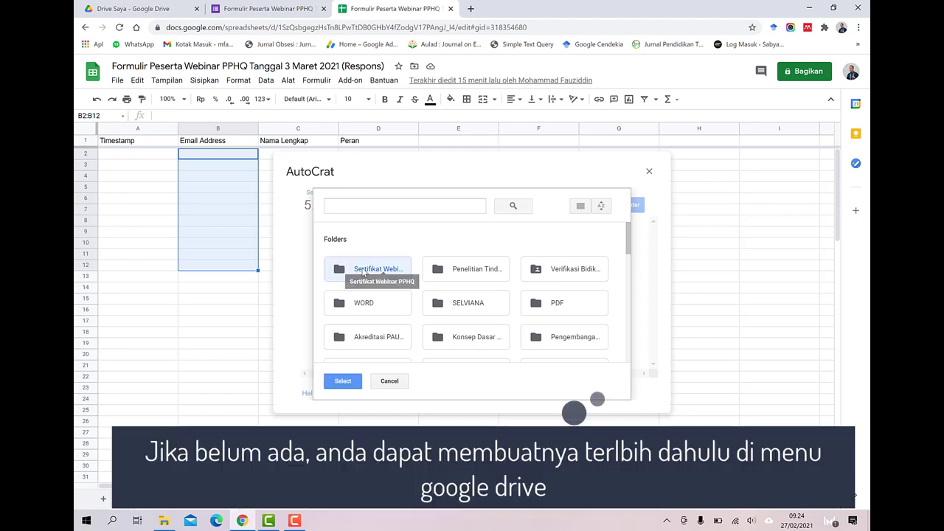
left_click(344, 381)
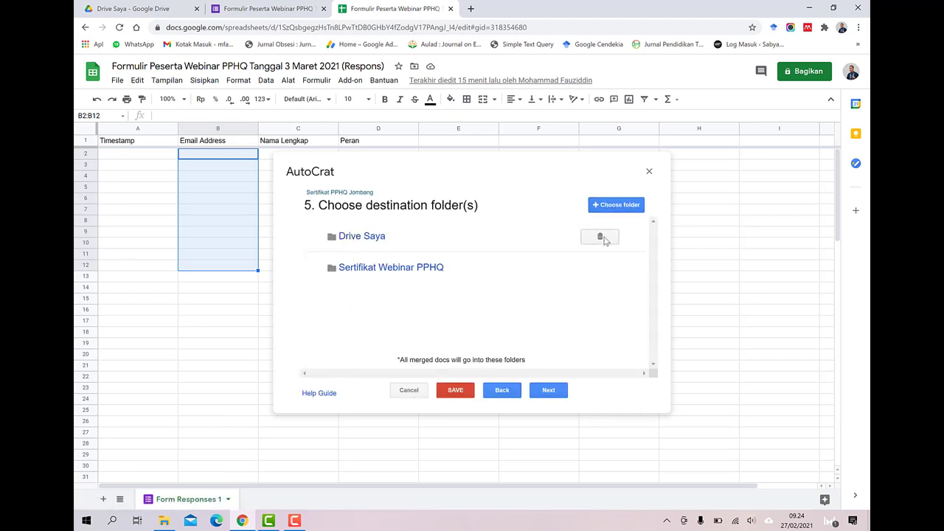
left_click(604, 238)
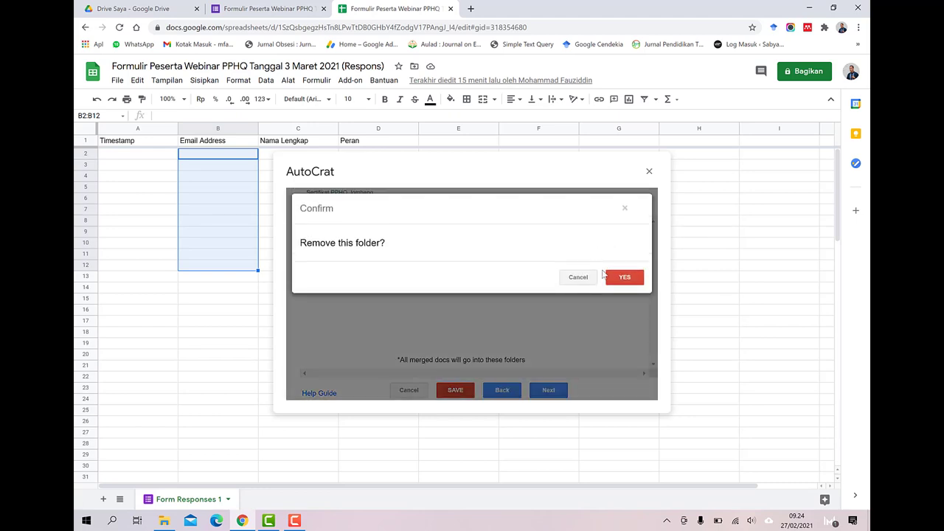
left_click(619, 278)
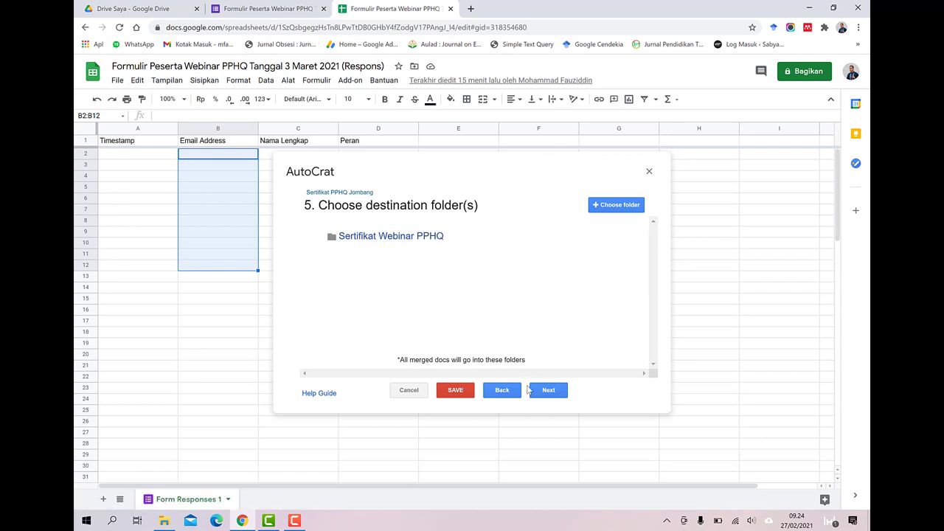
left_click(544, 393)
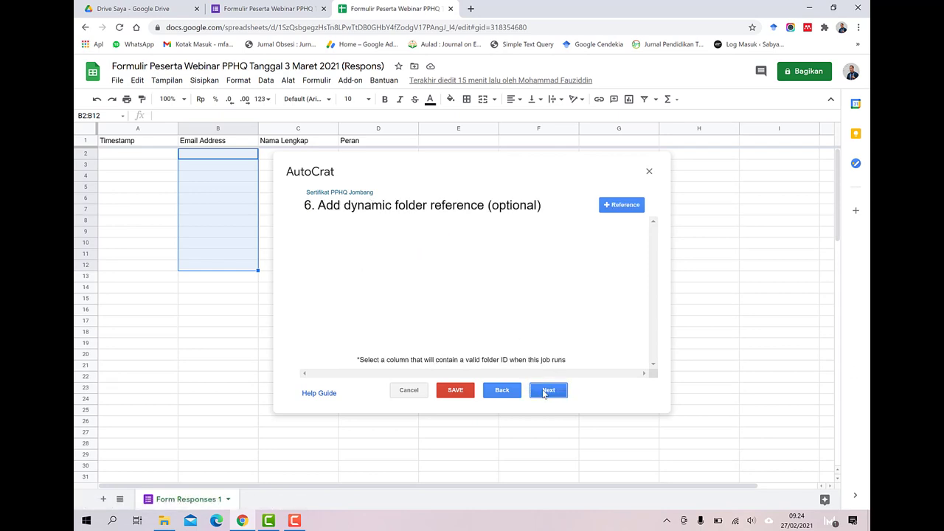
left_click(544, 393)
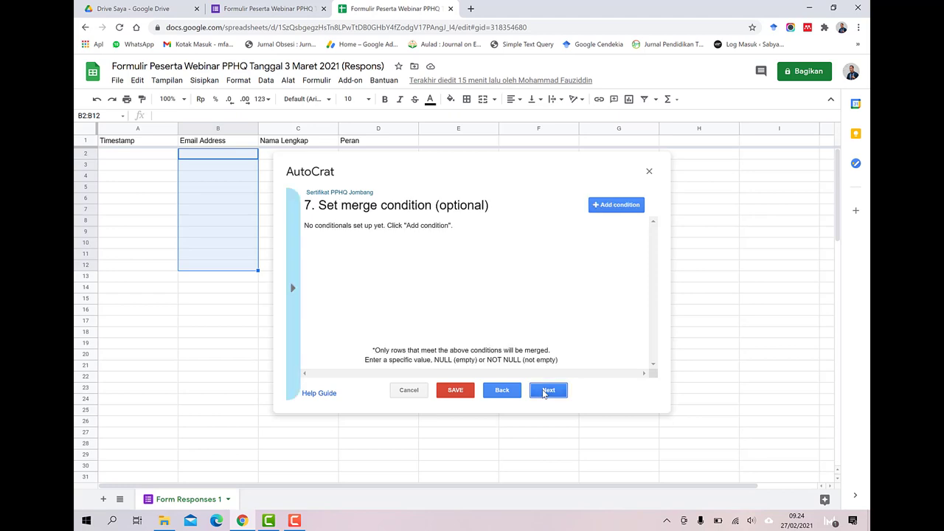
left_click(544, 393)
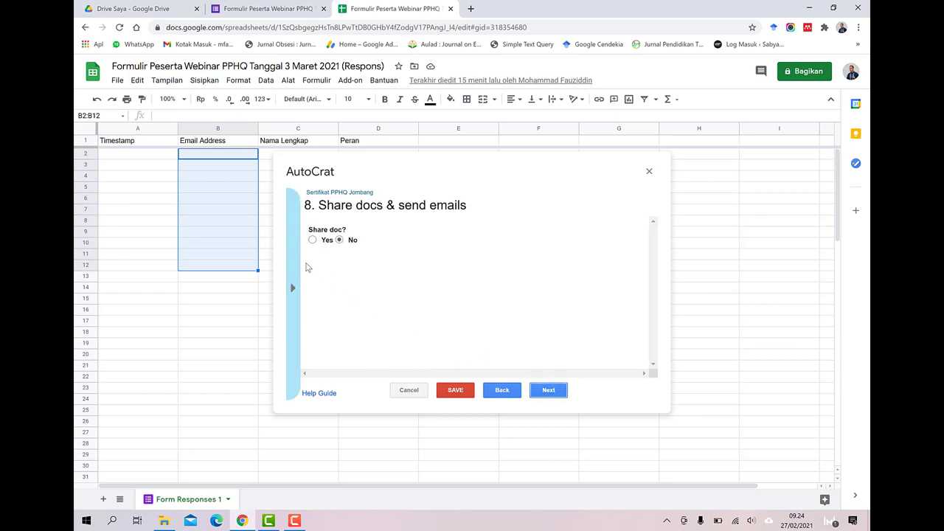
Turn on sharing of each certificate and address the email To <<Email Address>>.
left_click(313, 241)
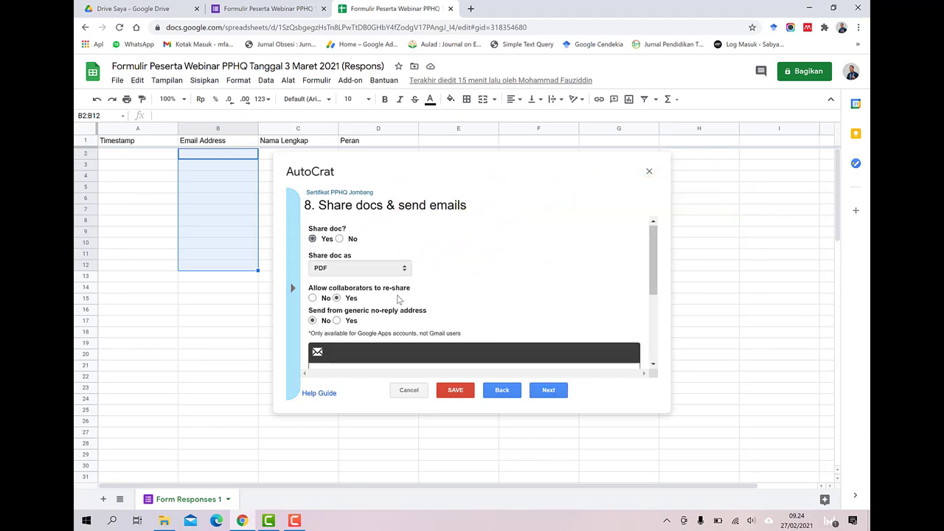
scroll(369, 319, "down", 1)
left_click(355, 322)
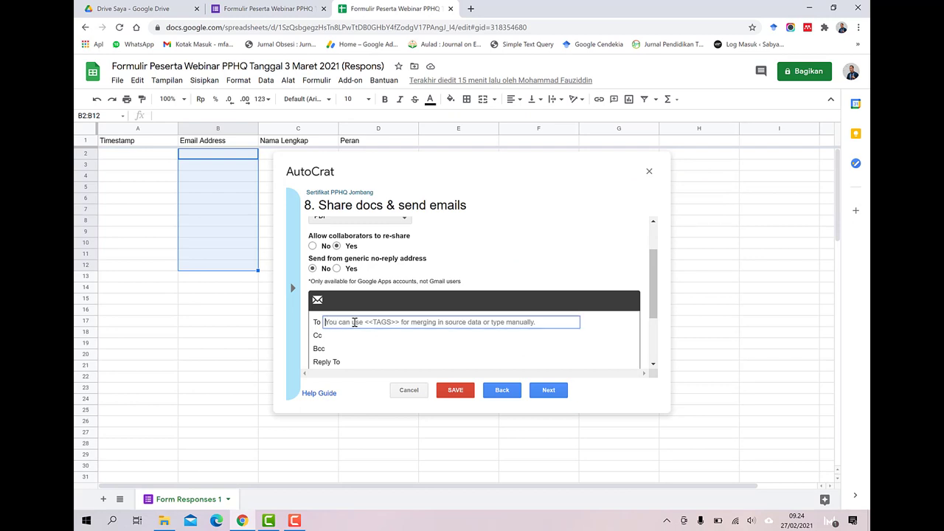
type("<<")
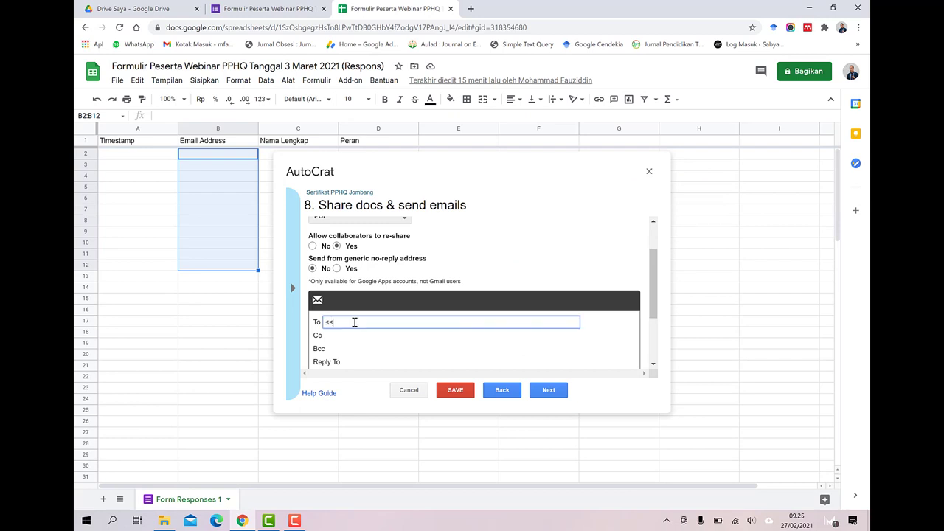
type("Em")
type("ail Address")
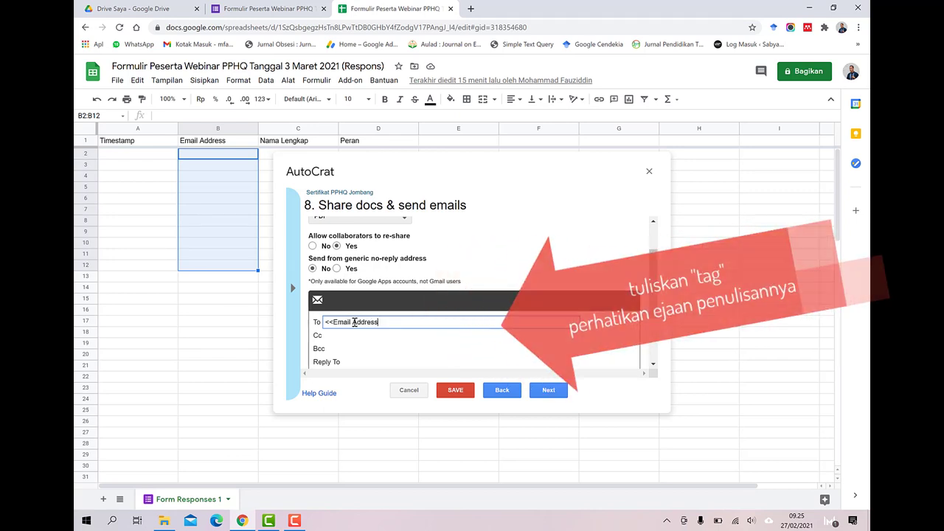
type(">>")
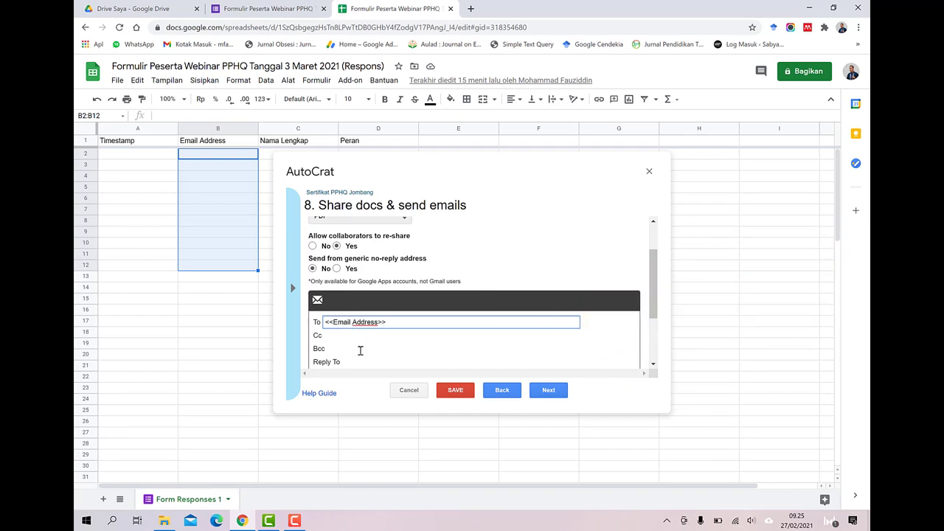
scroll(360, 351, "down", 1)
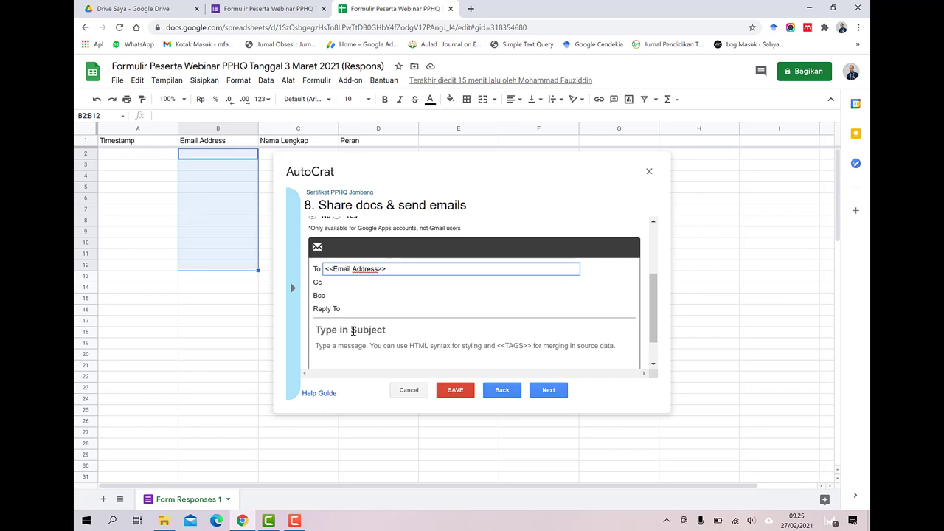
Enter 'Sertifikat Webinar PPHQ Jombang' as the email subject, then move into the message body.
left_click(351, 331)
type("S")
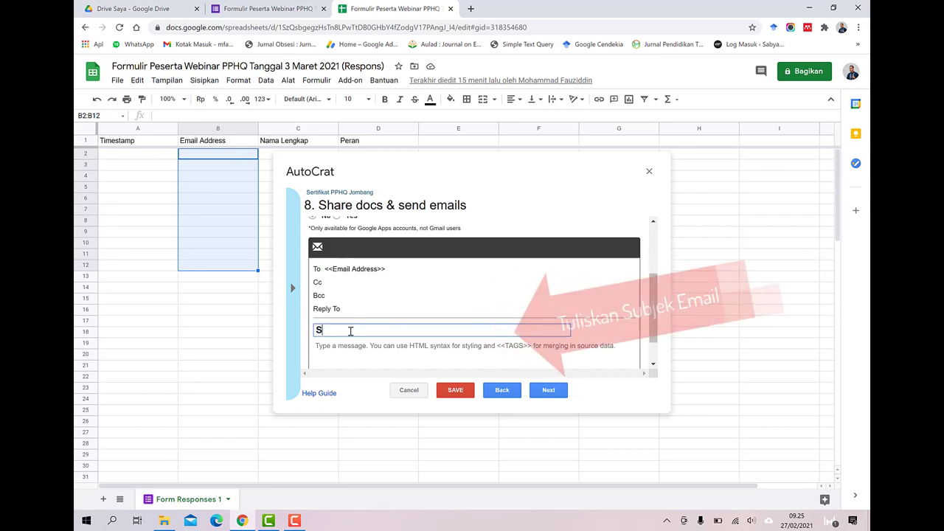
type("ertifi")
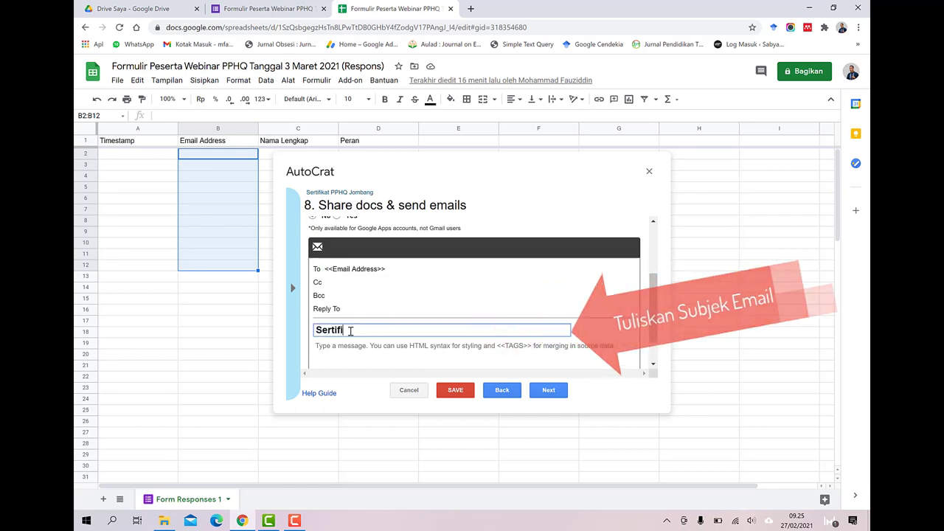
type("kat W")
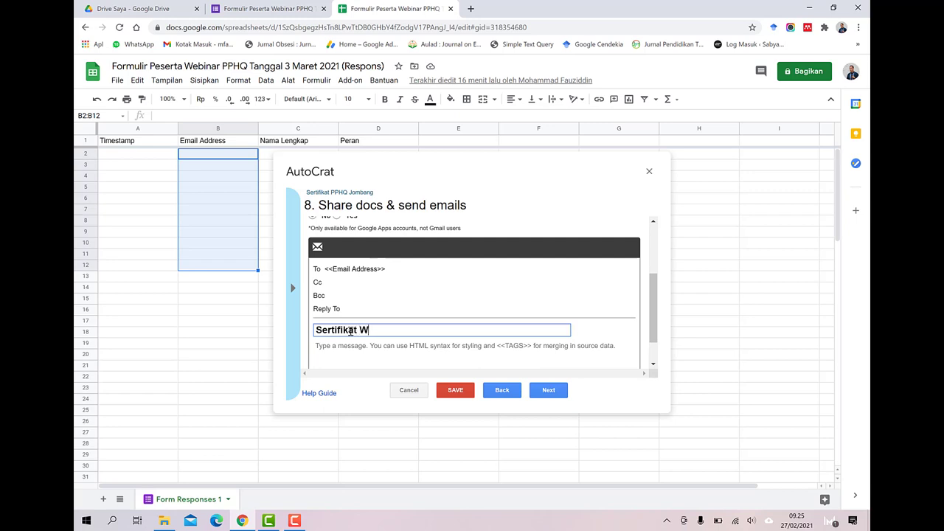
type("ebinar ")
type("PPHQ ")
type("Jo")
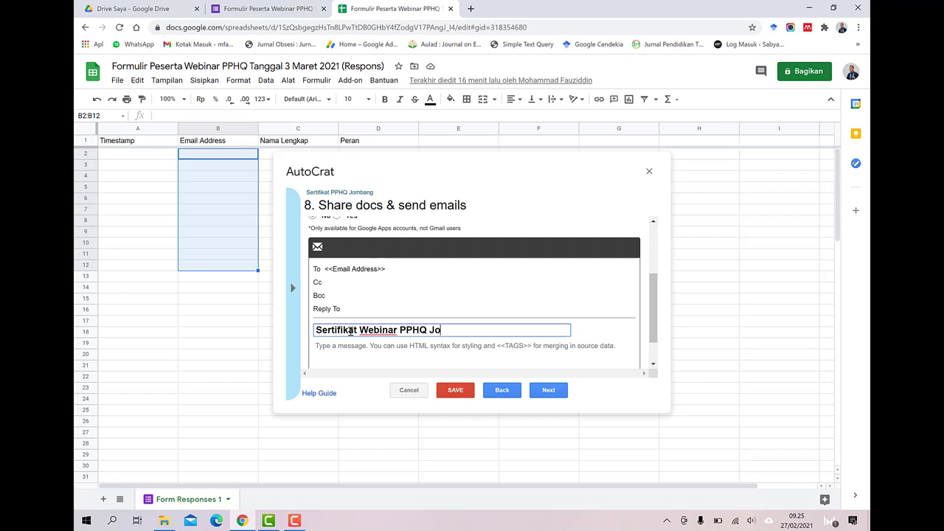
type("mbang")
left_click(350, 347)
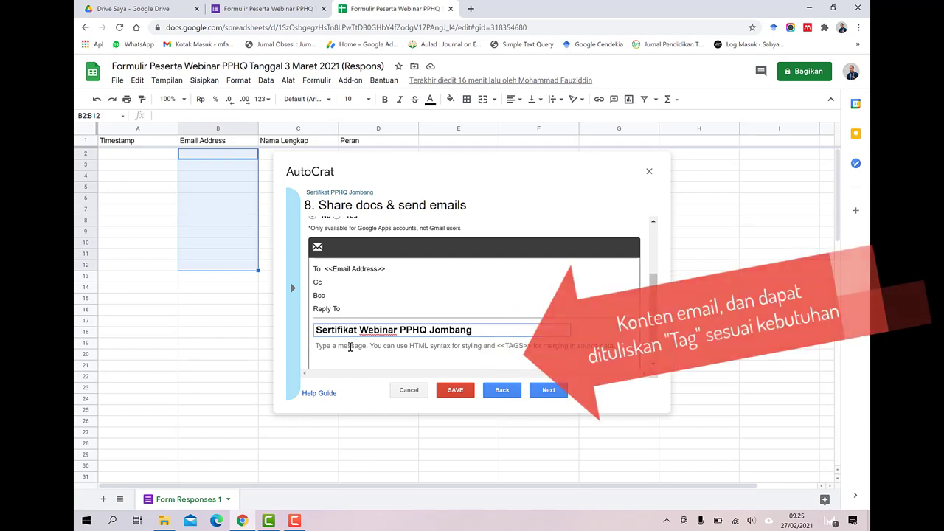
left_click(349, 347)
Type a thank-you message merging <<Nama Lengkap>> and <<Peran>>, signed 'Hormat kami, Panitia Webinar'.
type("Ter")
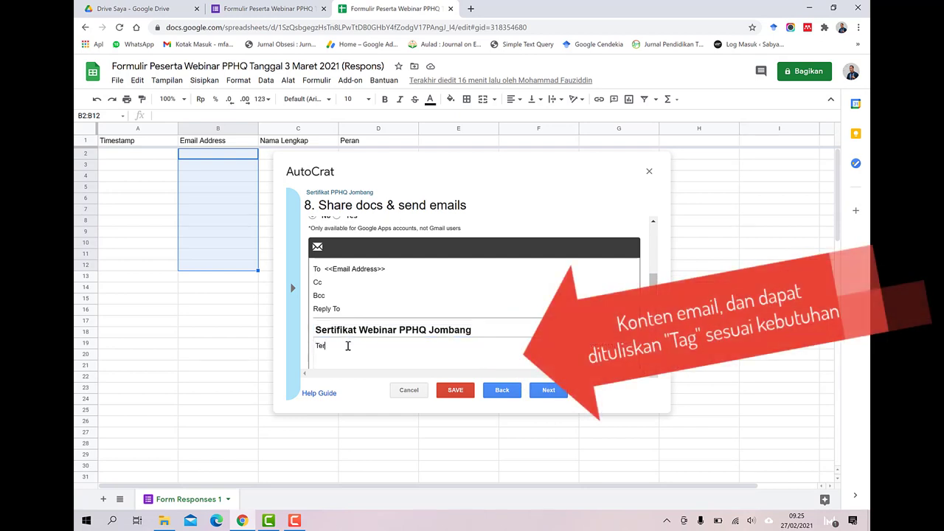
type("ima kasih telah ")
type("mengiku")
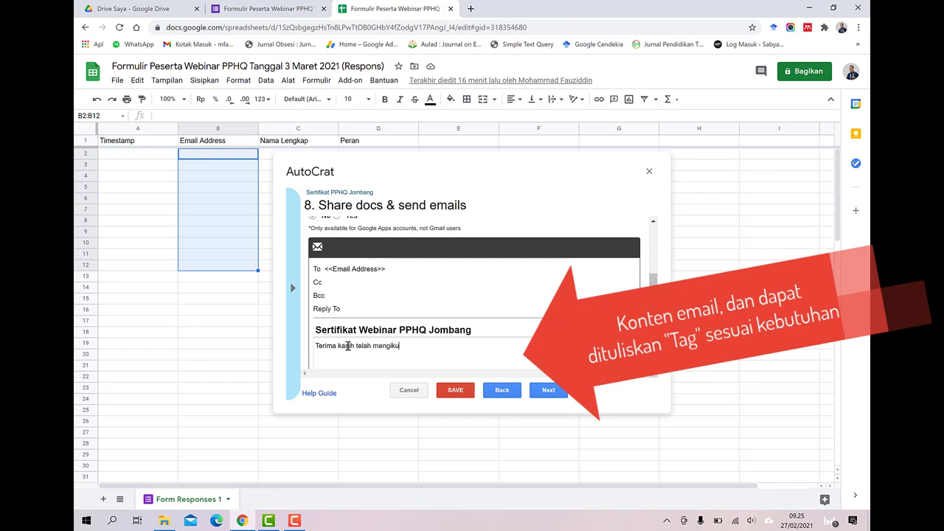
type("ti acara webi")
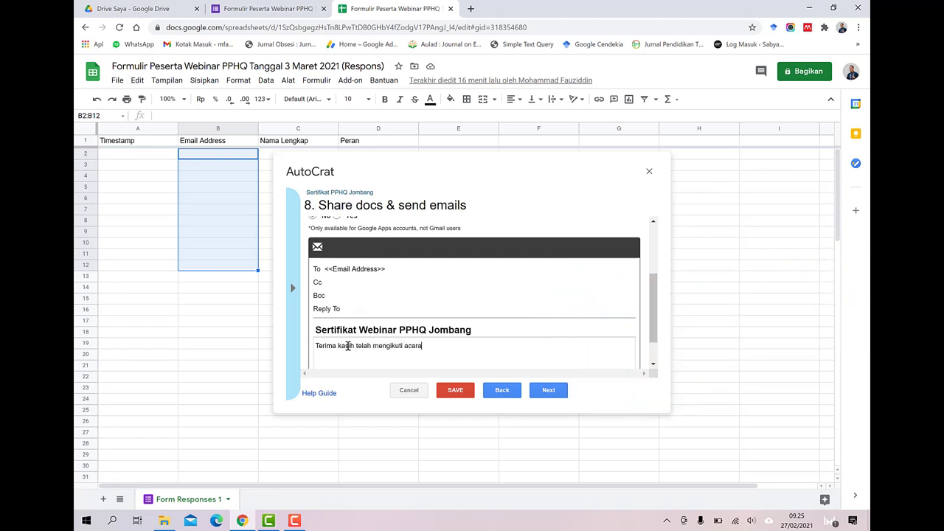
type("nar,")
type(" selanjutnya ")
type("denga")
type("n ini kam")
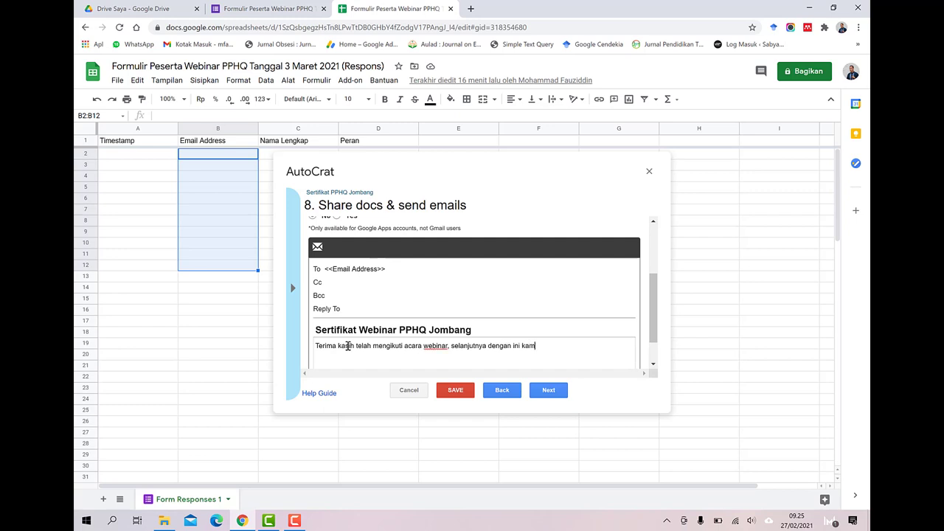
type("i kirimkan sertifikat atas na")
type("ma Lengkap>>")
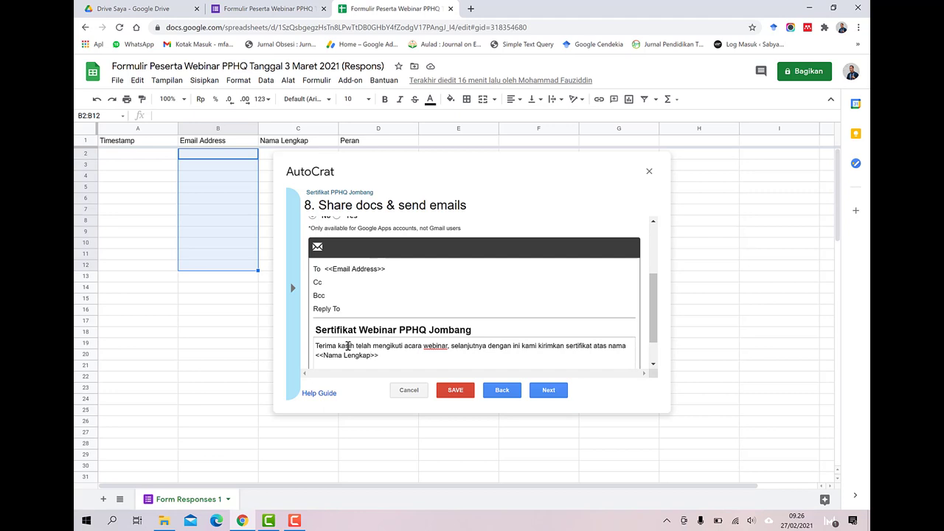
type("ebagai")
type(" <<Peran>>")
key("Return")
key("Return")
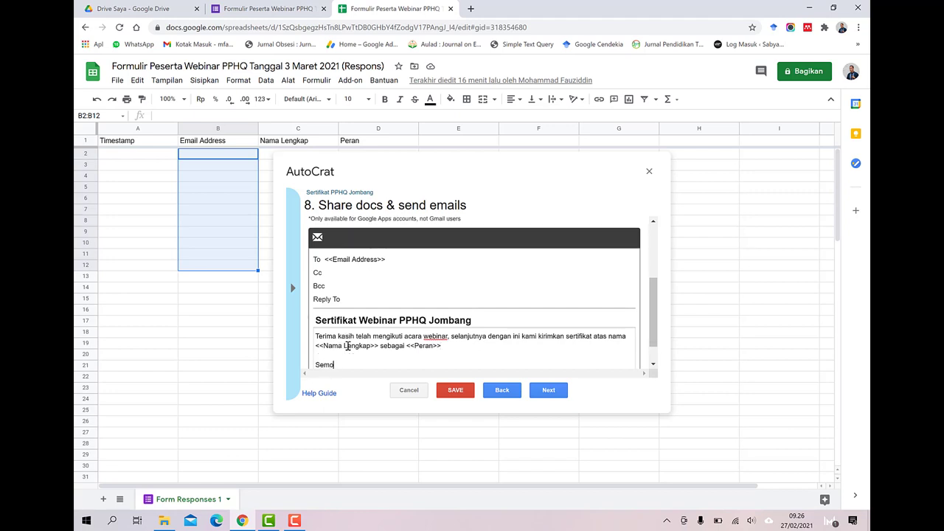
type("ilmu yang diraih dapat ber")
type("manfaat")
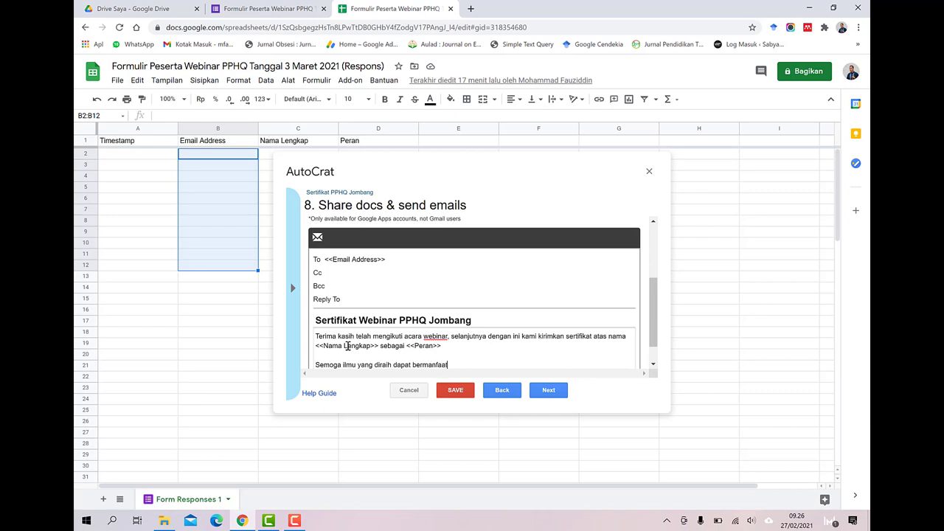
type("Amin")
key("Return")
key("Return")
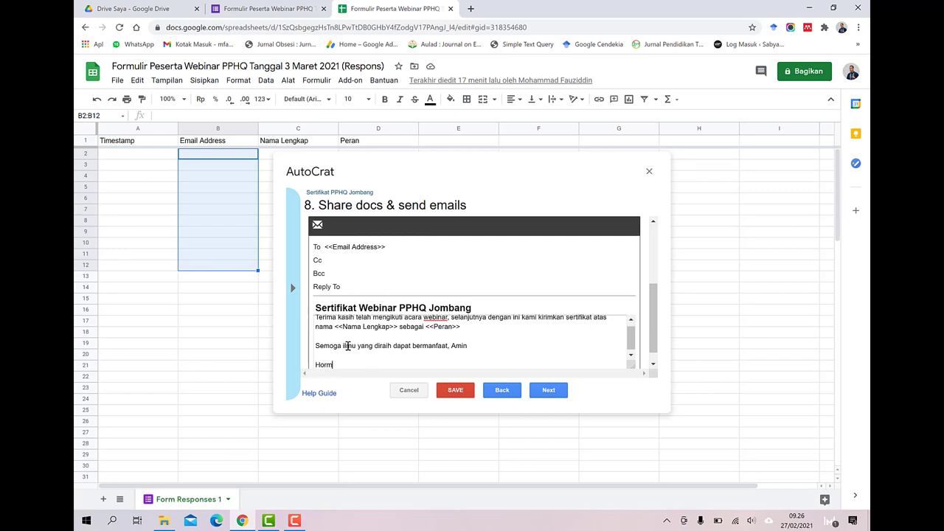
type("kami")
key("Return")
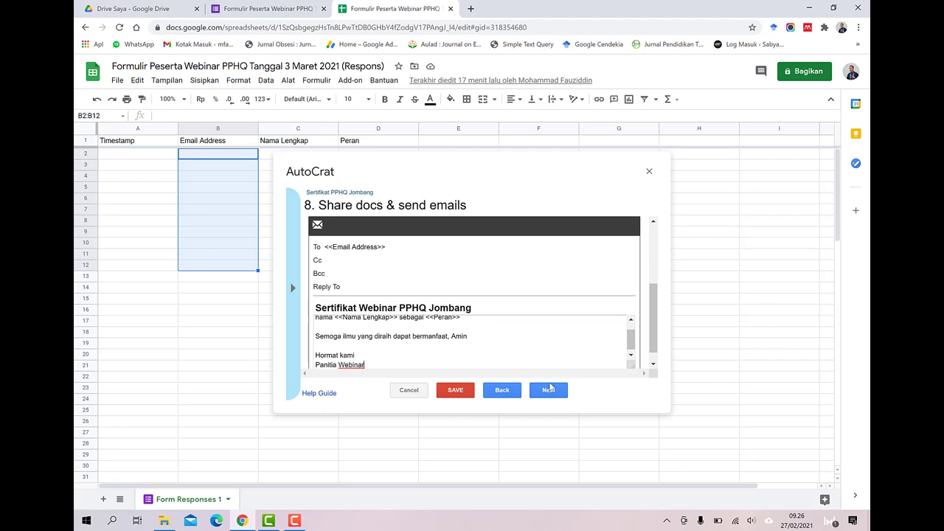
left_click(546, 393)
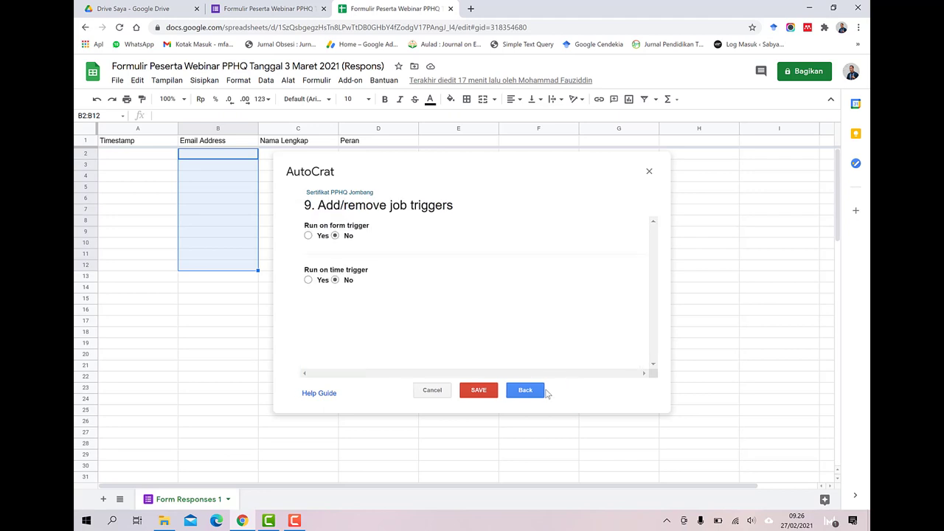
Enable Run on form trigger, confirm it, save the Sertifikat PPHQ Jombang job and close AutoCrat.
left_click(309, 235)
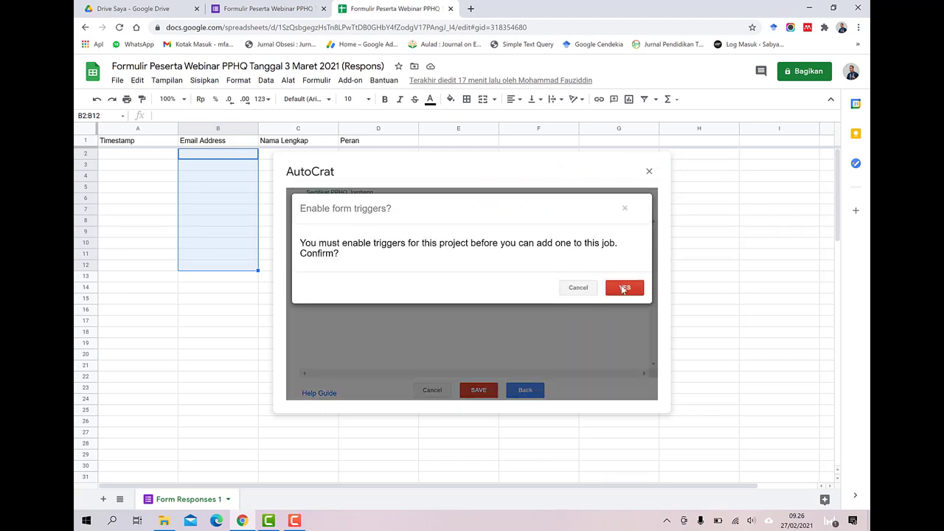
left_click(626, 290)
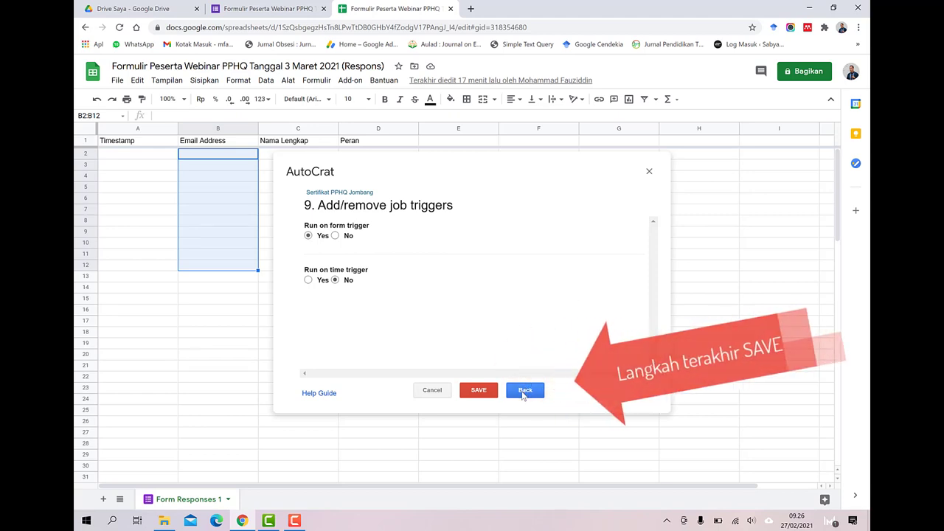
left_click(480, 392)
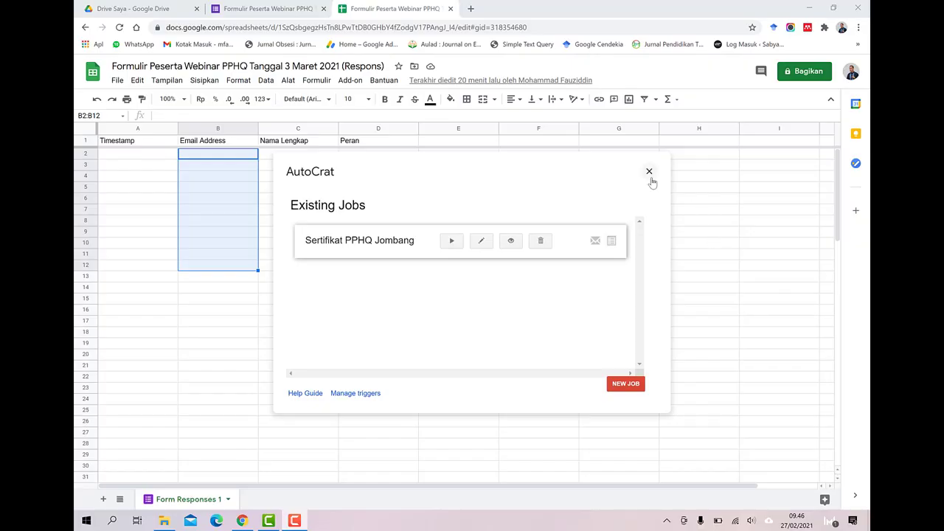
left_click(649, 173)
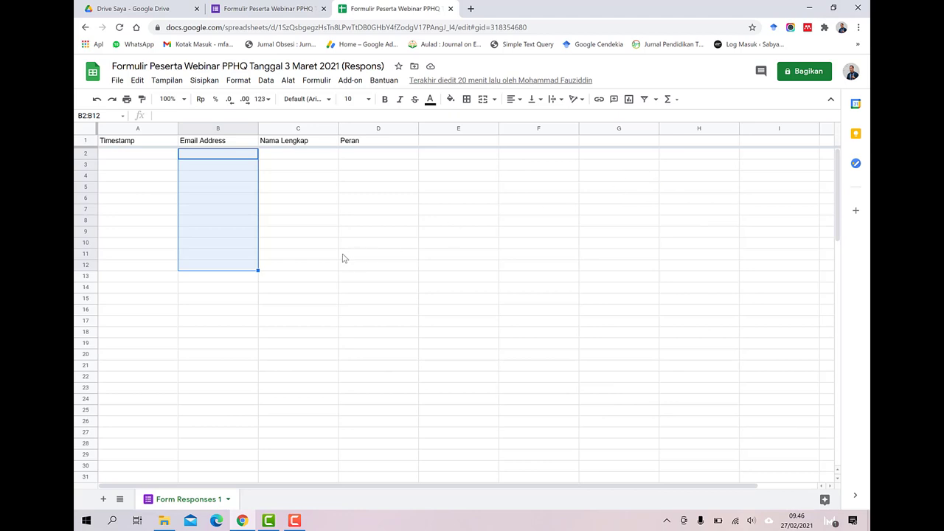
Open the live preview of the PPHQ webinar participant form from Google Forms.
left_click(302, 254)
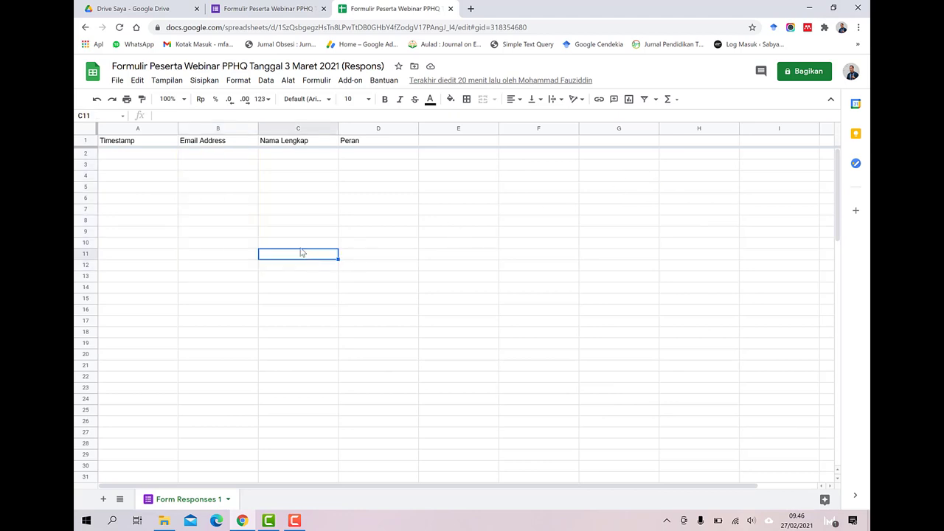
left_click(248, 7)
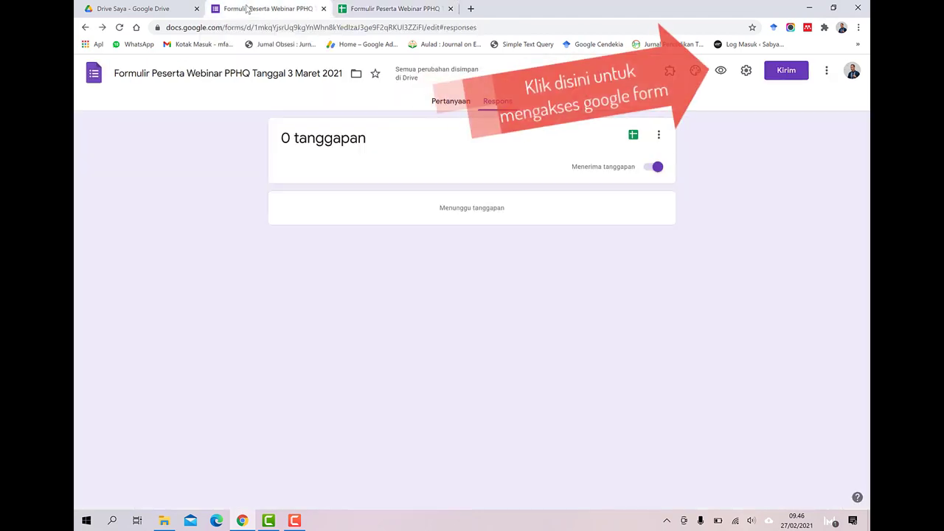
left_click(720, 72)
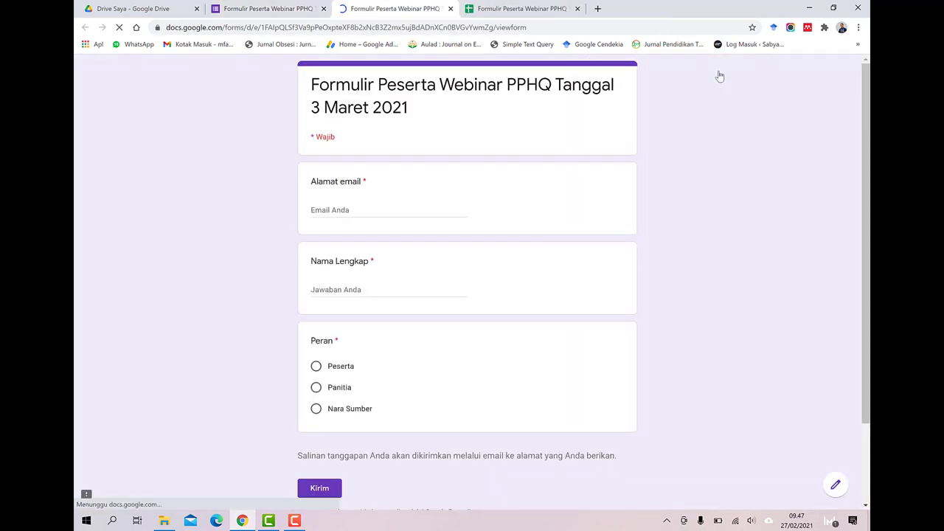
Submit a test response with an email address, full name and the Panitia role.
left_click(321, 207)
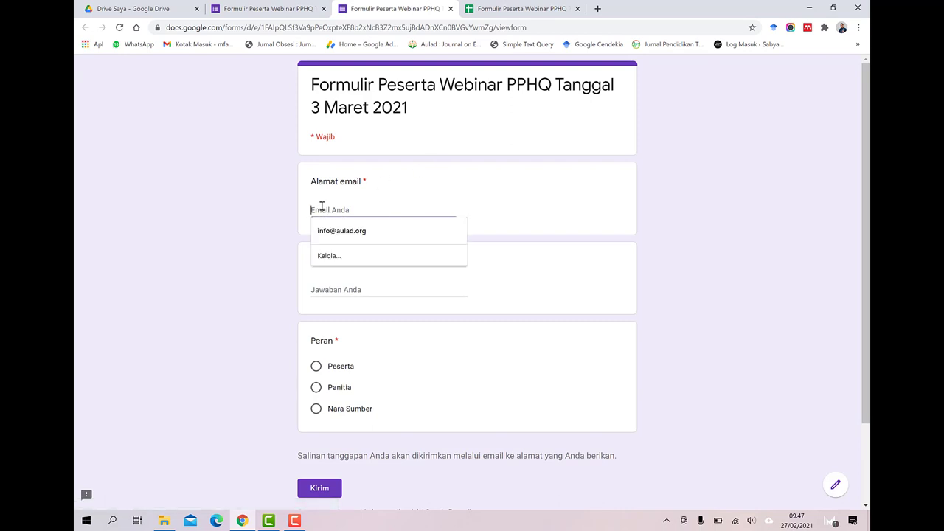
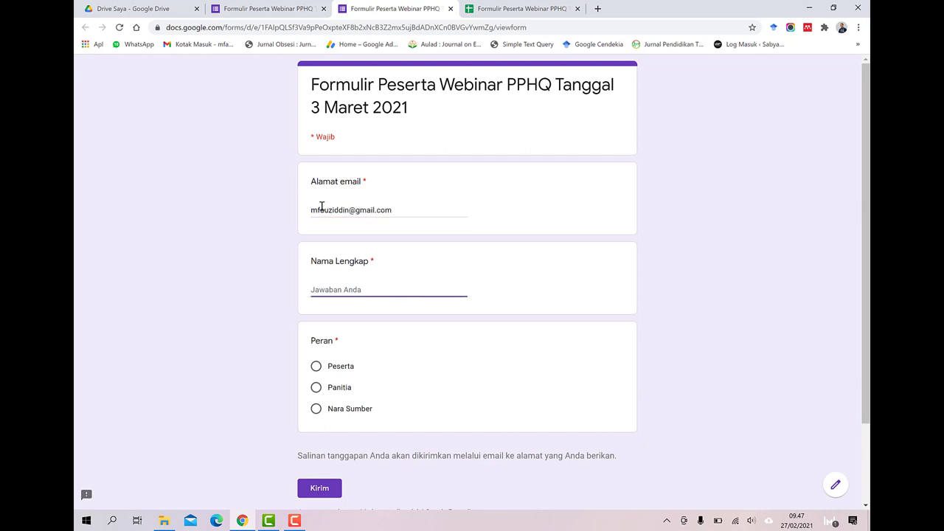
left_click(316, 389)
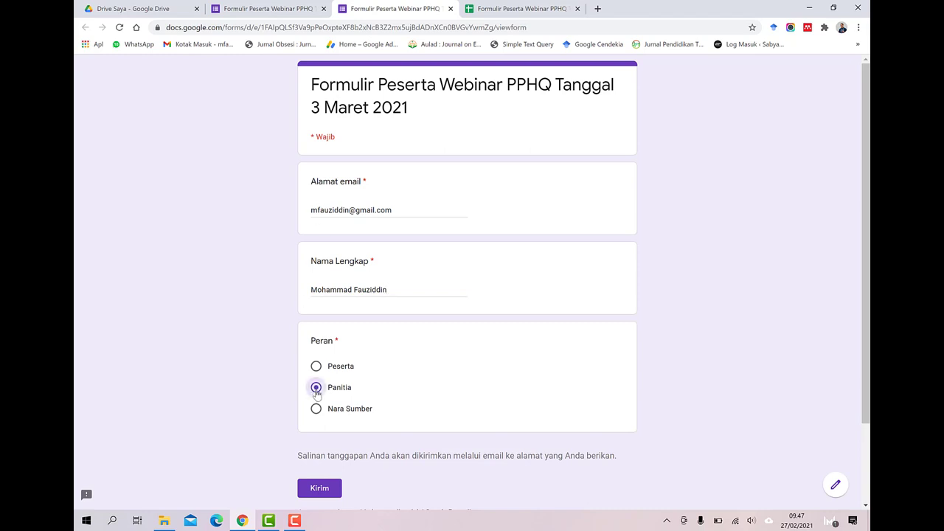
left_click(320, 487)
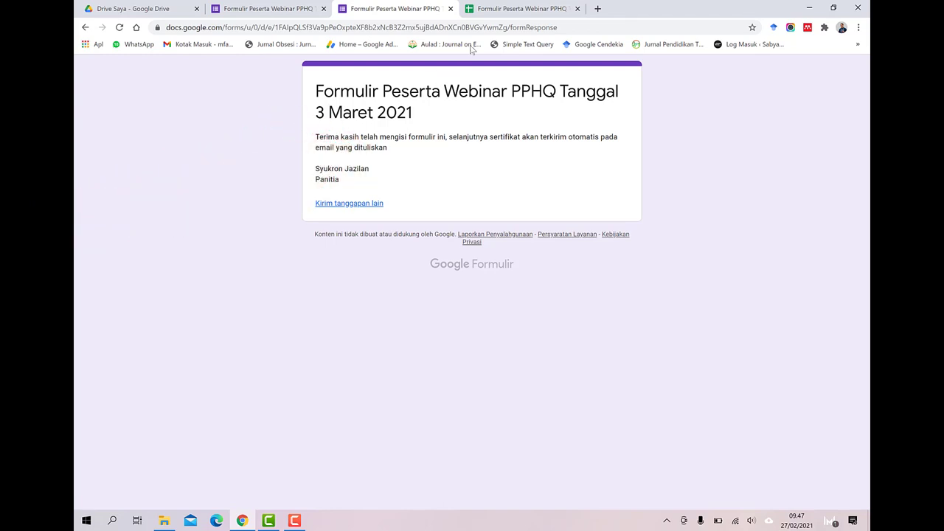
Check the new row's merged certificate PDF link and 'Document successfully created' status.
left_click(491, 9)
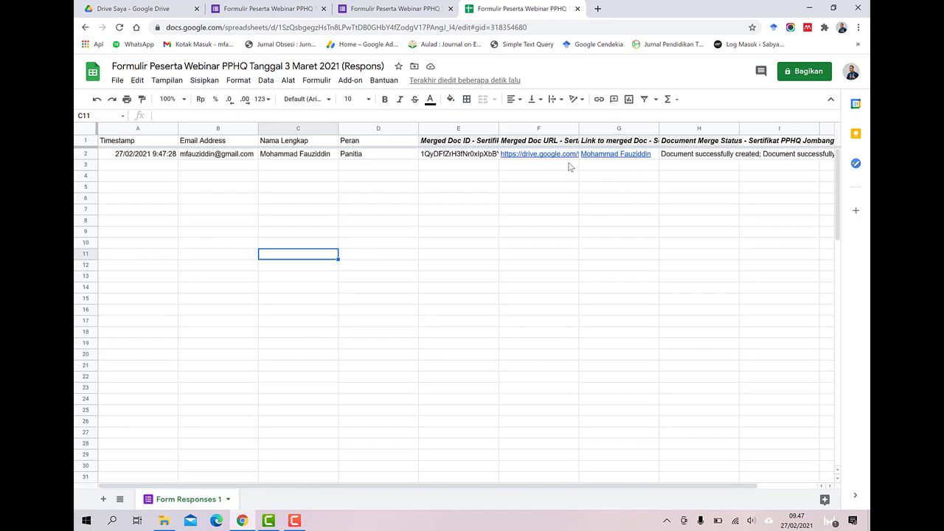
mouse_move(515, 160)
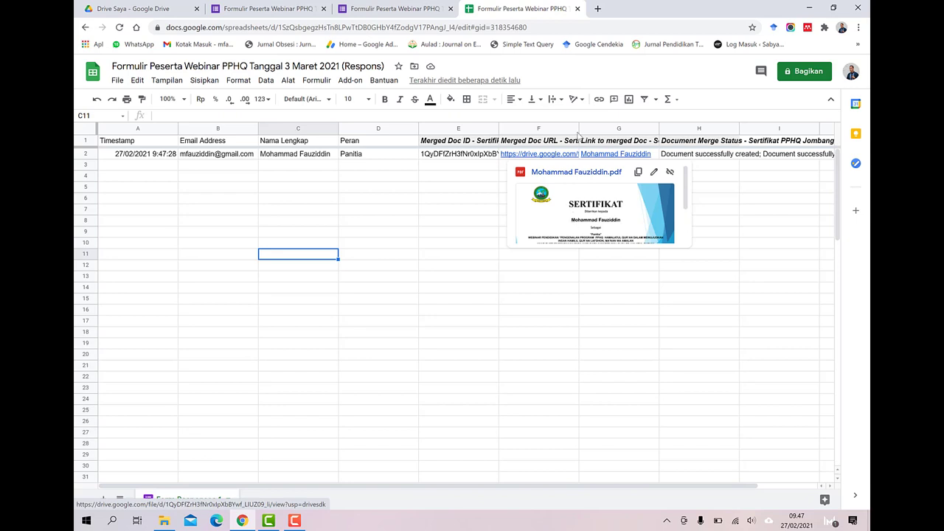
Open the 'Sertifikat Webinar PPHQ Jombang' email in Gmail and view its attached certificate PDF.
left_click(598, 9)
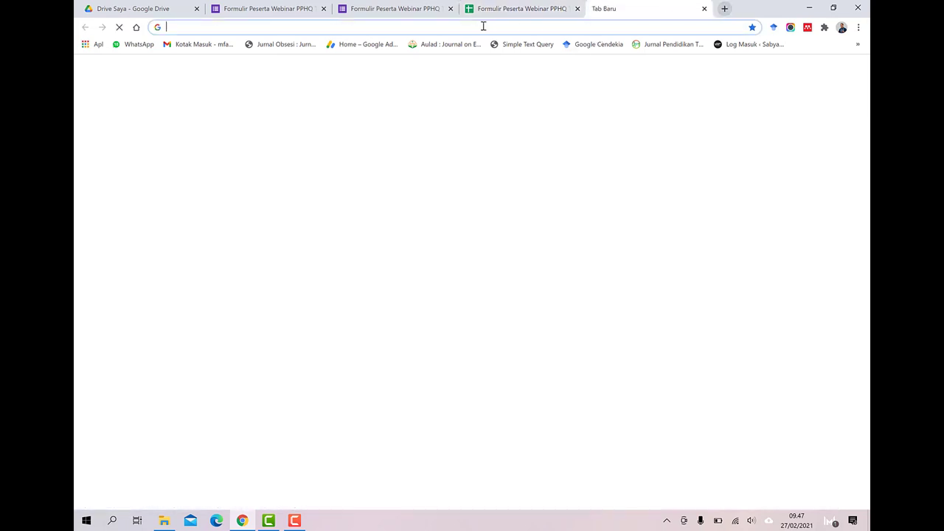
left_click(205, 45)
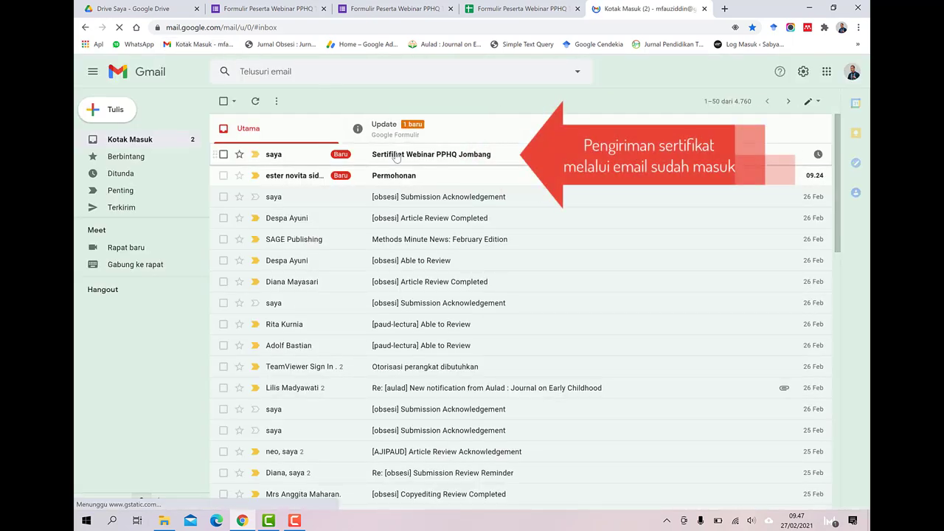
left_click(396, 156)
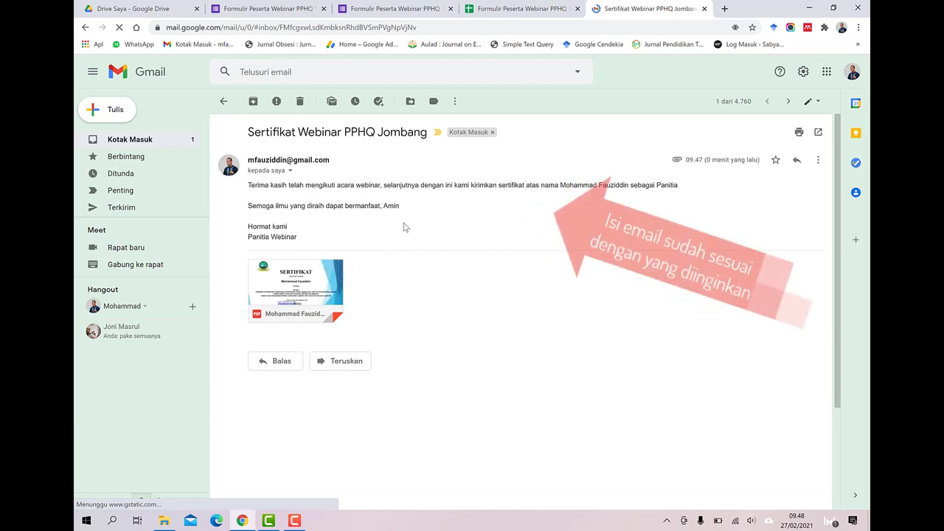
mouse_move(299, 289)
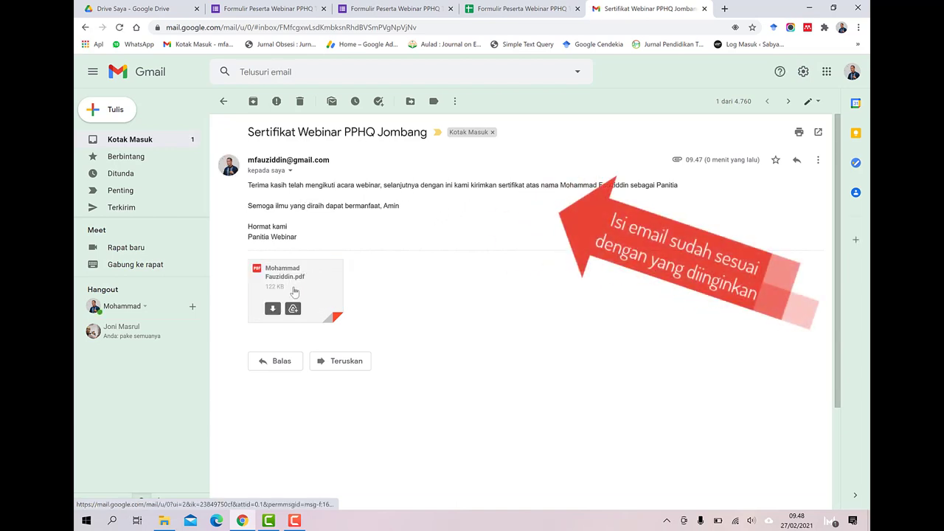
left_click(293, 291)
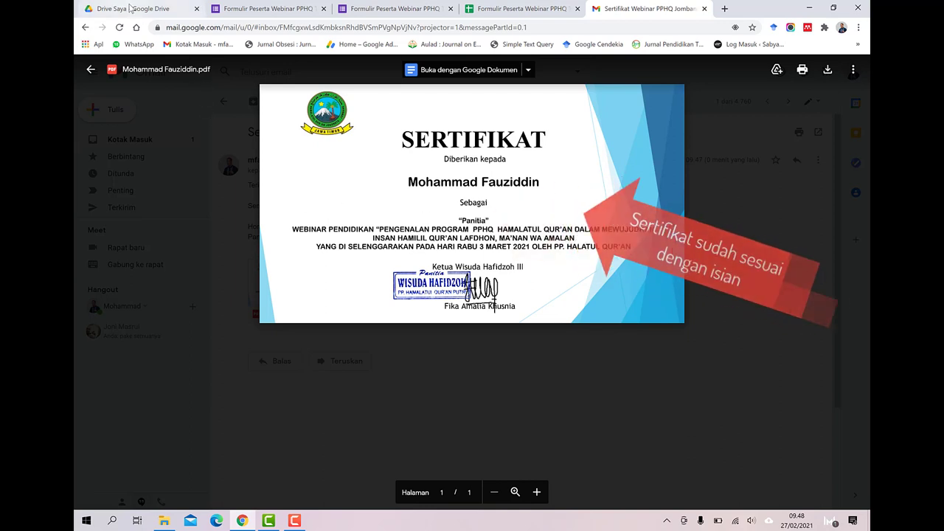
left_click(130, 8)
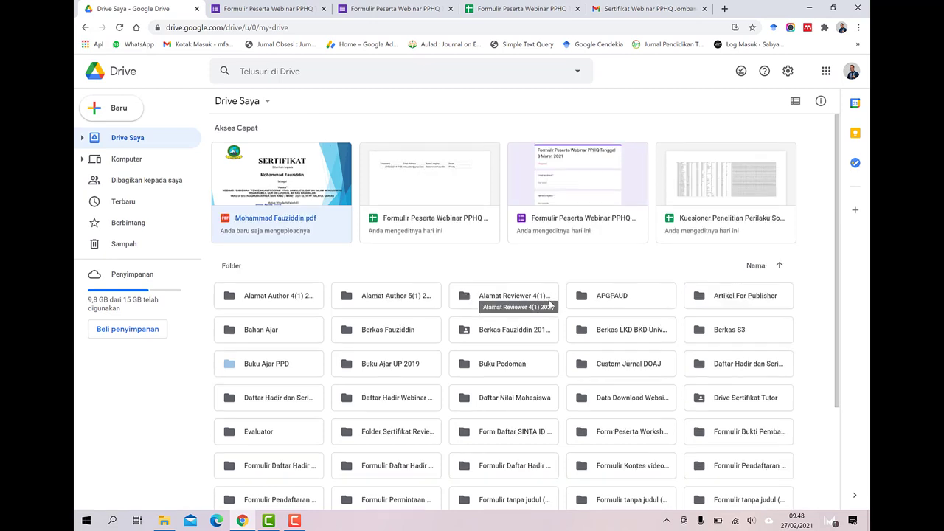
Open the Sertifikat Webinar PPHQ folder in My Drive to check the two certificate files.
scroll(551, 304, "down", 2)
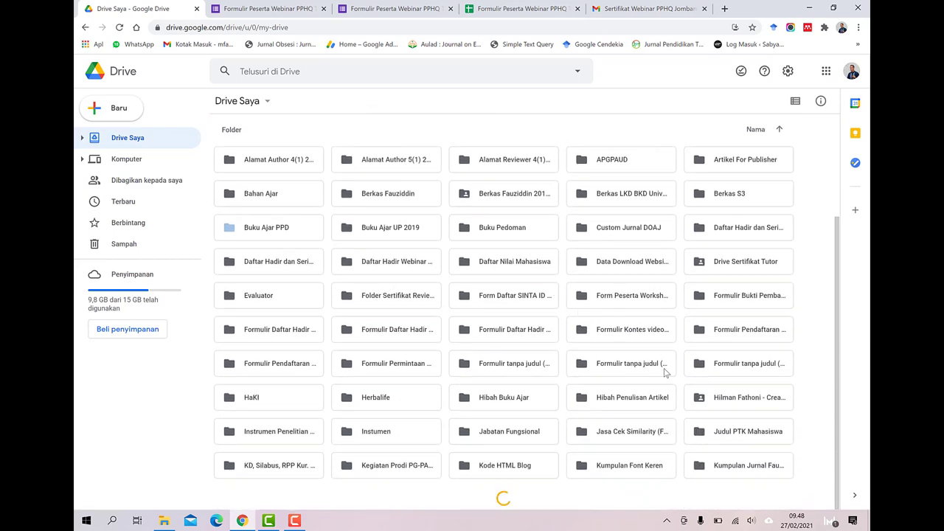
scroll(656, 369, "down", 1)
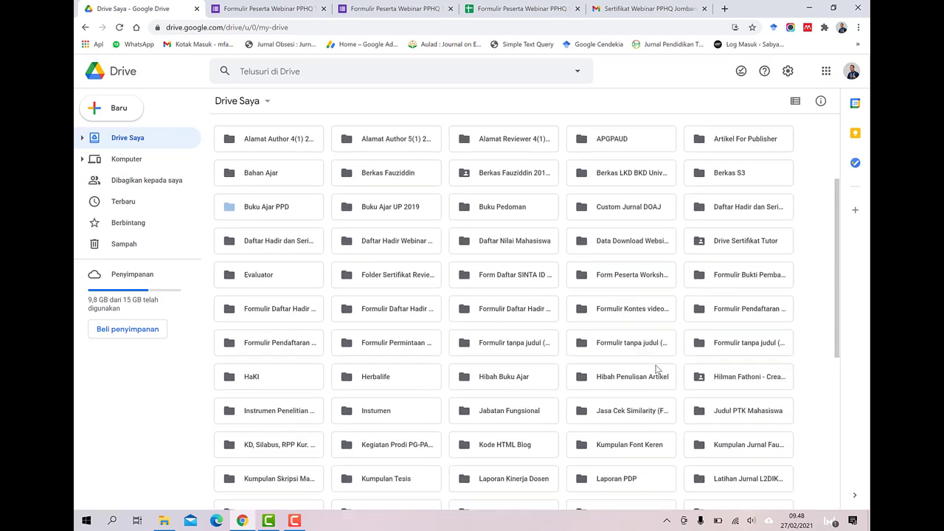
scroll(656, 368, "down", 4)
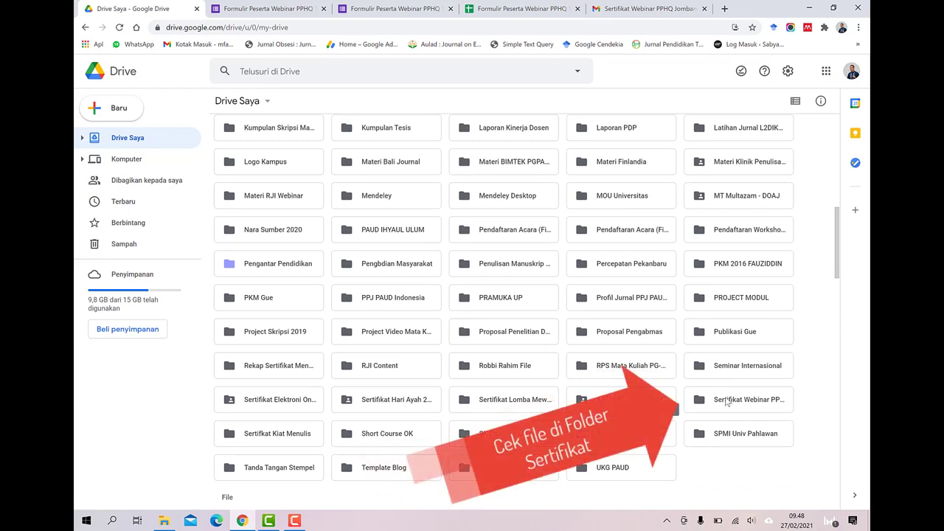
left_click(732, 399)
double_click(732, 398)
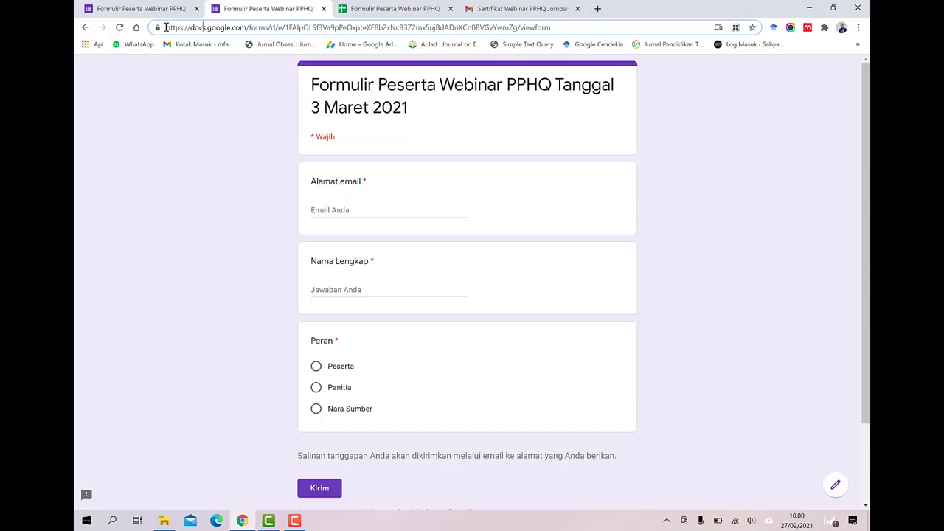
Copy the public webinar form's URL from the address bar.
left_click_drag(166, 27, 560, 28)
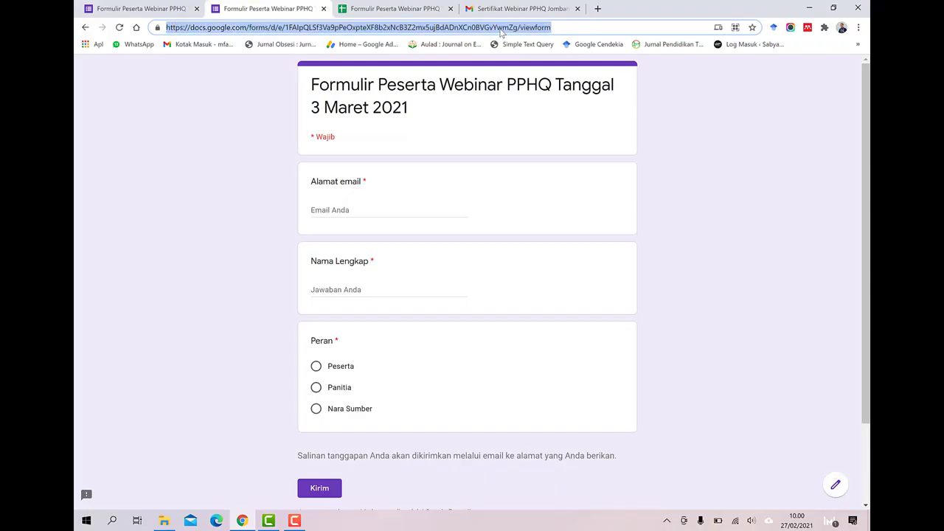
right_click(500, 33)
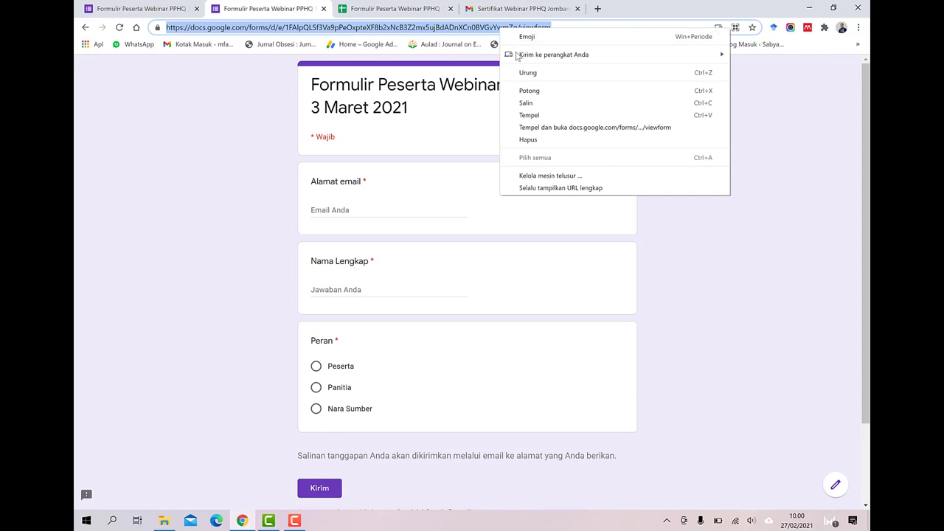
left_click(526, 106)
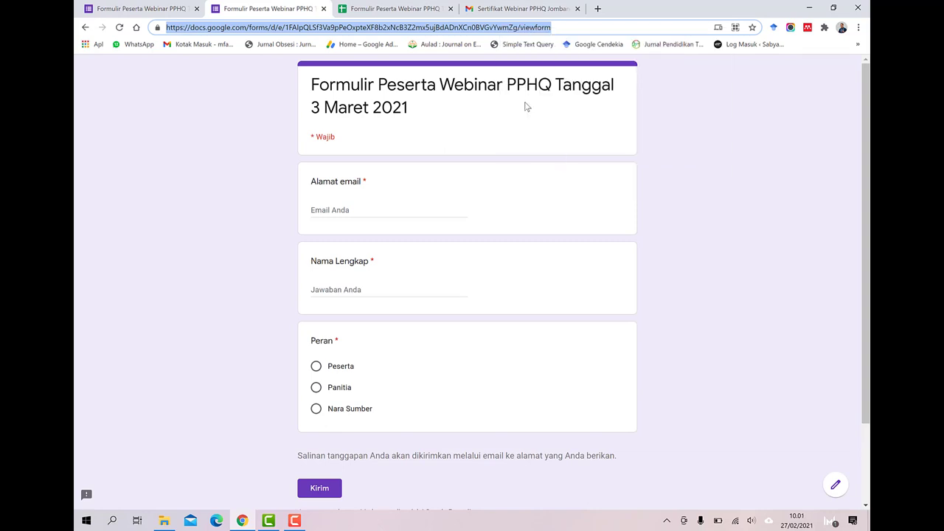
Search for 'bitly' in a new browser tab.
left_click(597, 9)
left_click(573, 28)
type("b")
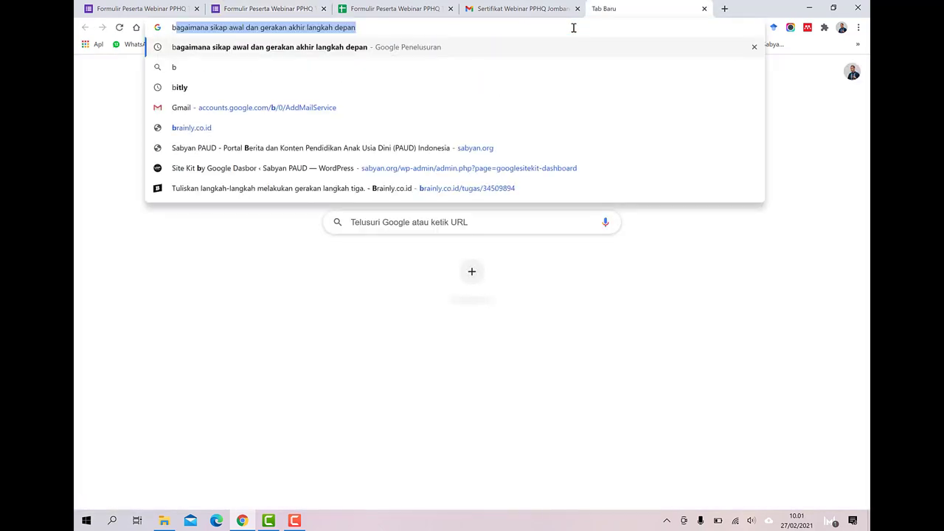
type("itly")
key("Return")
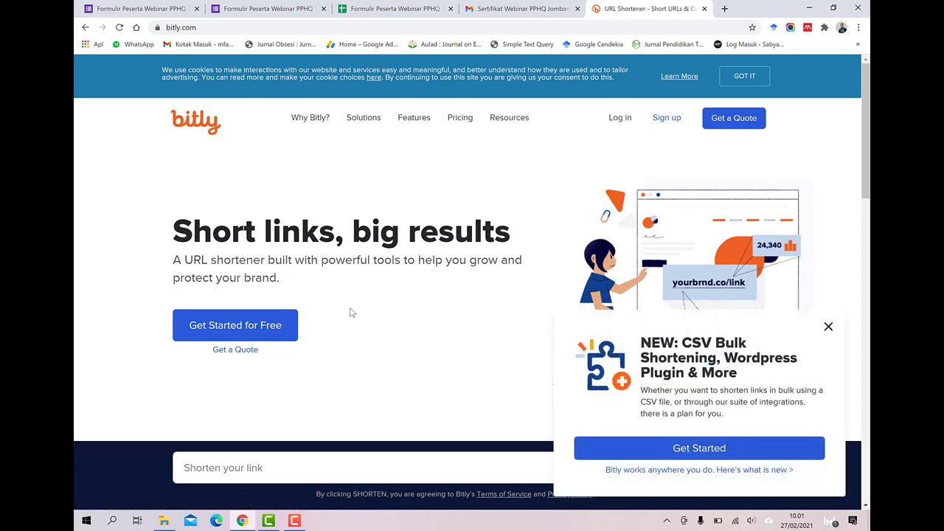
Paste the form link into Bitly's shortener to get bit.ly/3r68h76, then go to Log in.
left_click(269, 463)
scroll(277, 457, "down", 2)
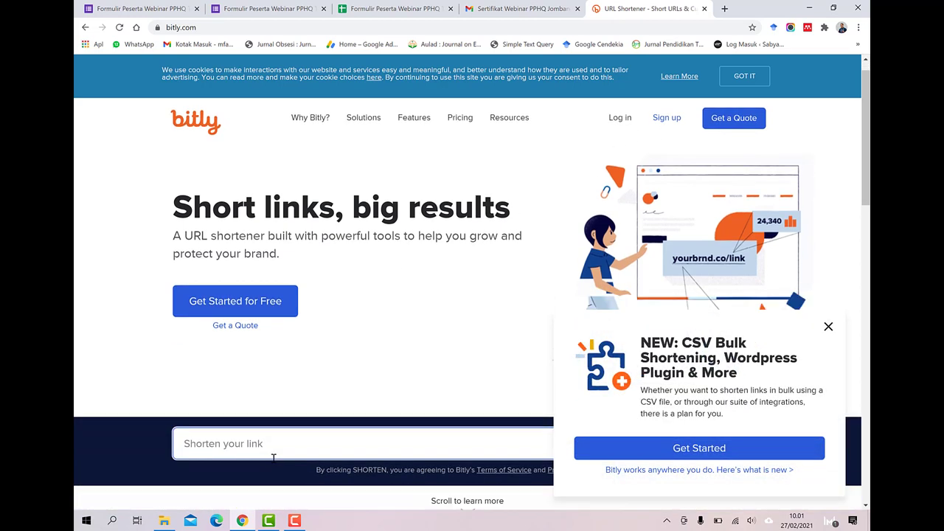
left_click(828, 326)
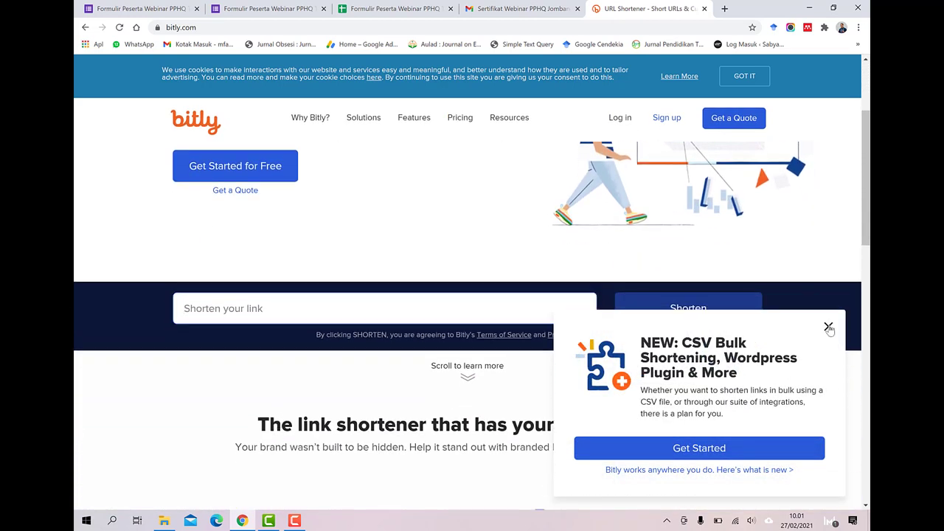
left_click(224, 309)
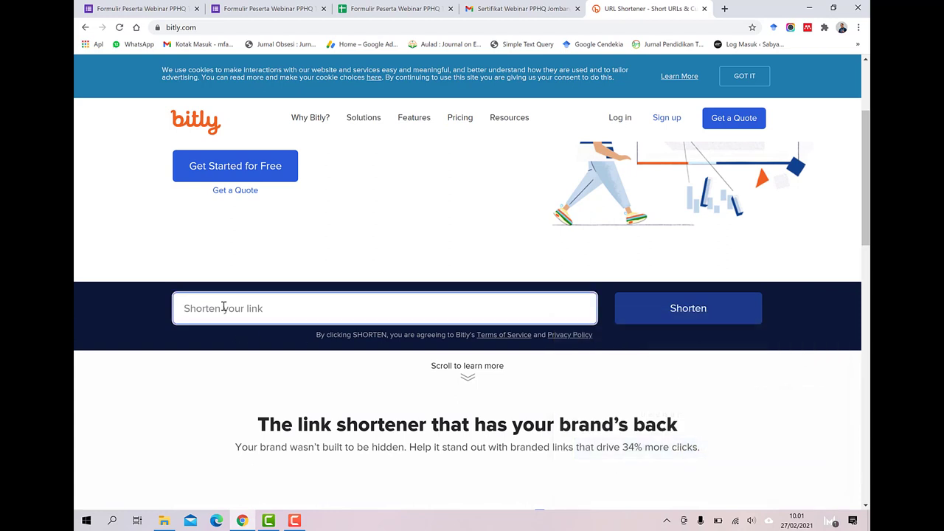
key("ctrl+v")
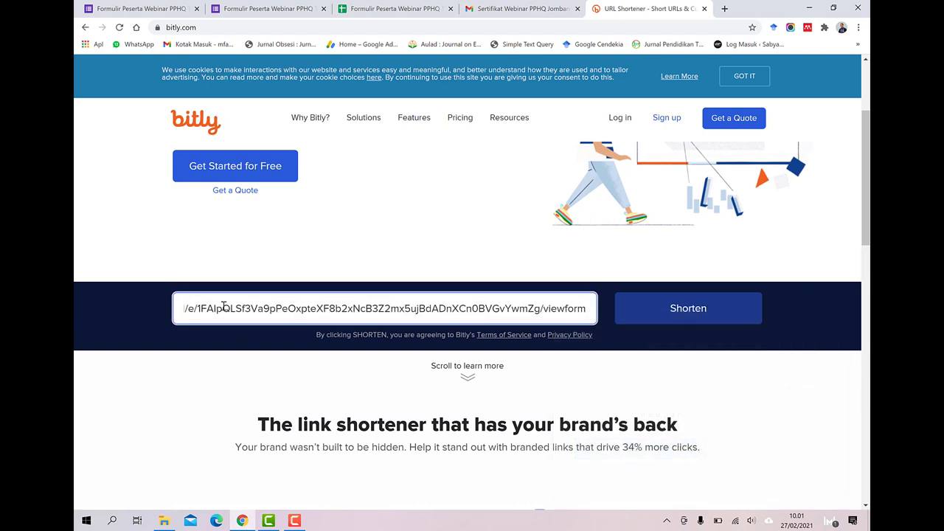
left_click(691, 310)
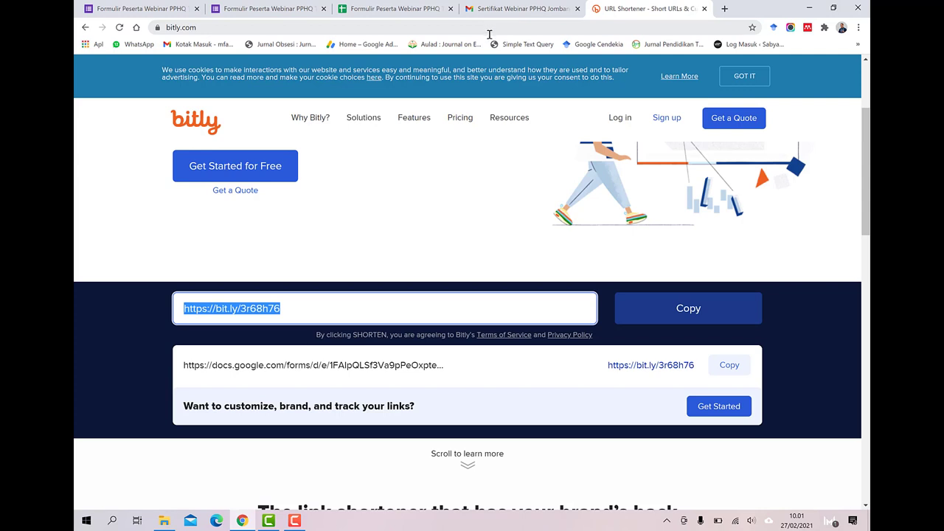
left_click(617, 119)
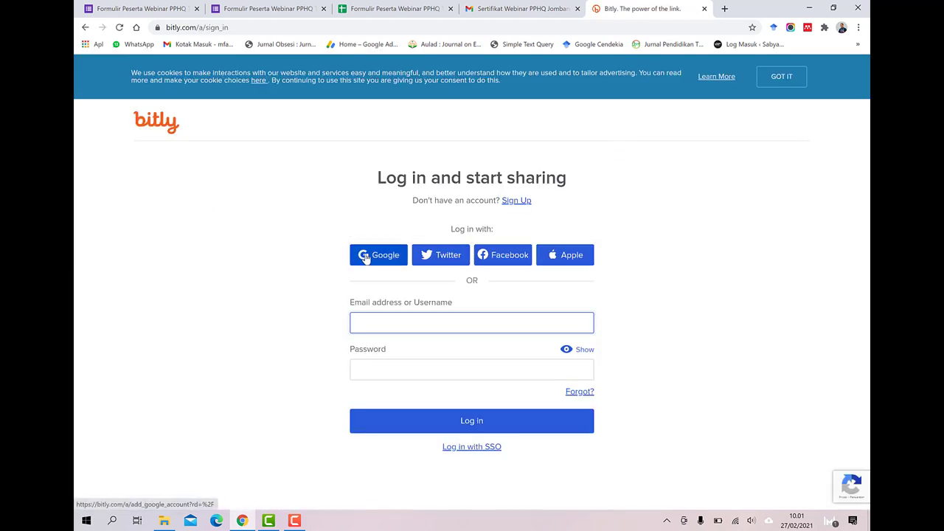
Sign in to Bitly with a Google account.
left_click(366, 256)
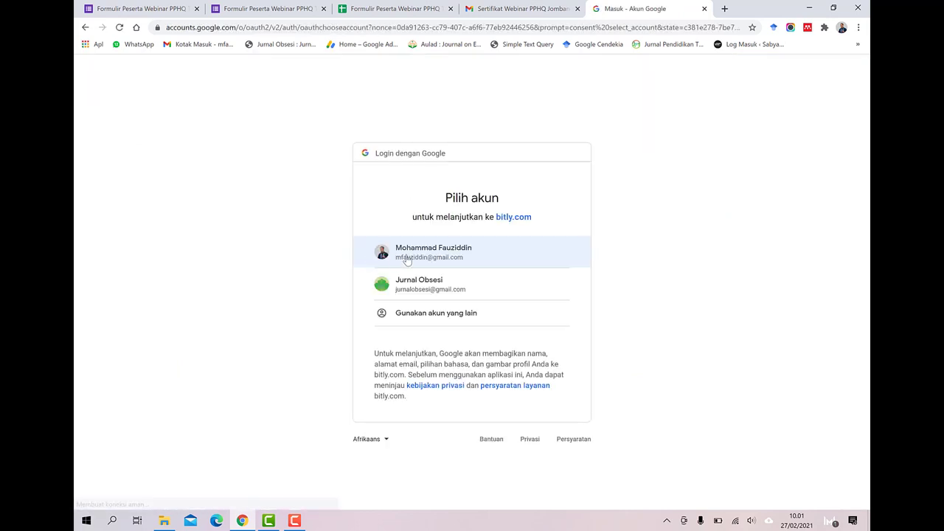
left_click(406, 258)
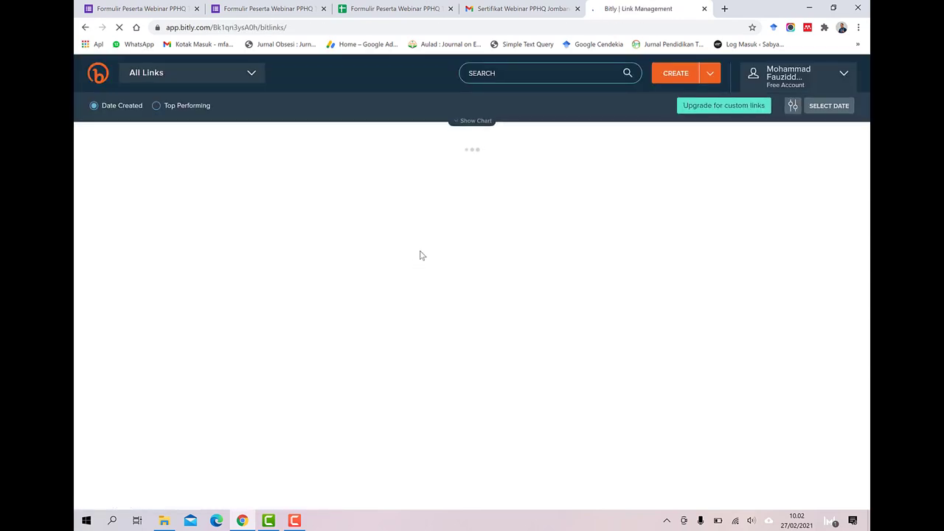
left_click(673, 73)
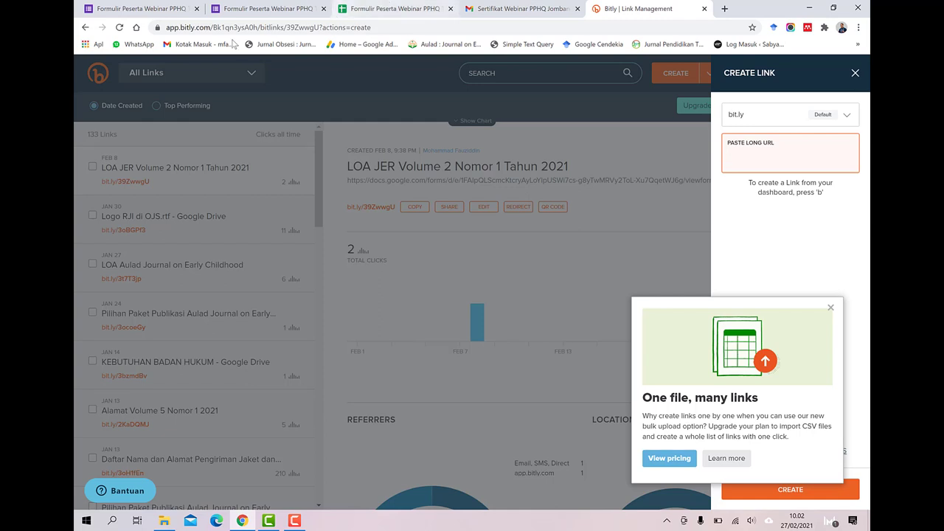
Create a new Bitly link from the recopied public form URL.
left_click(147, 7)
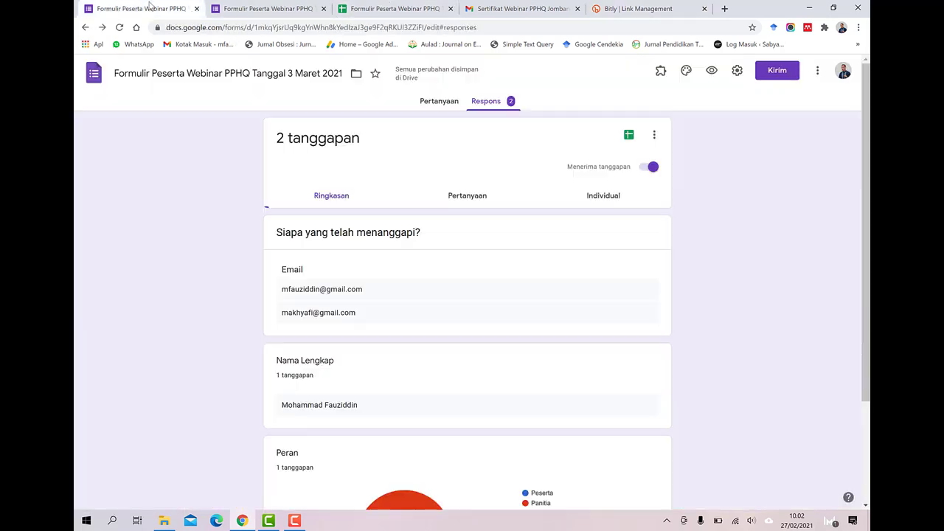
left_click(260, 9)
right_click(317, 31)
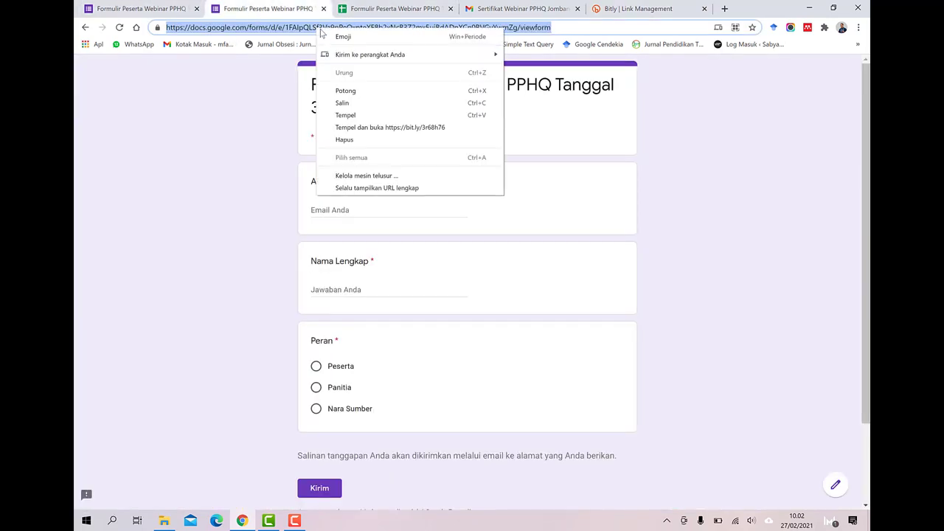
left_click(339, 99)
left_click(627, 9)
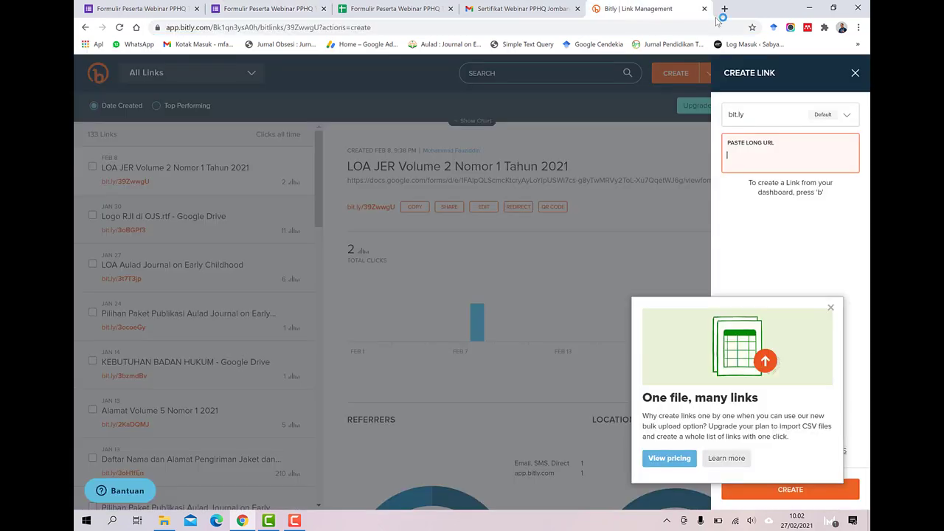
key("ctrl+v")
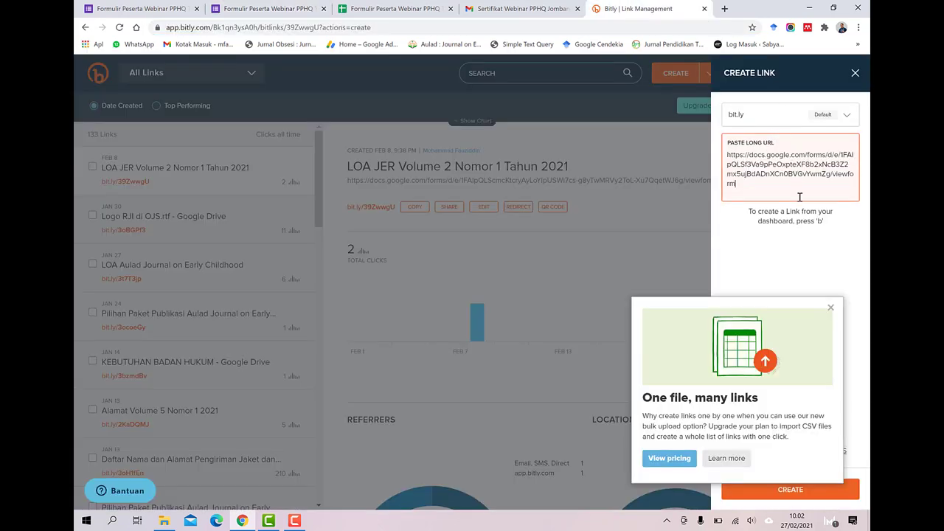
key("Return")
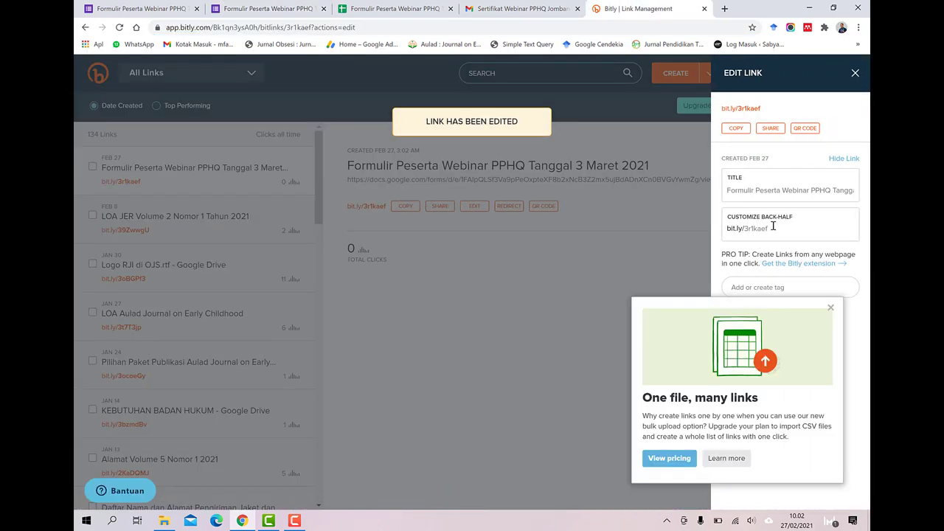
Change the link's back-half to webinarpphq, save, and copy bit.ly/webinarpphq.
left_click(775, 227)
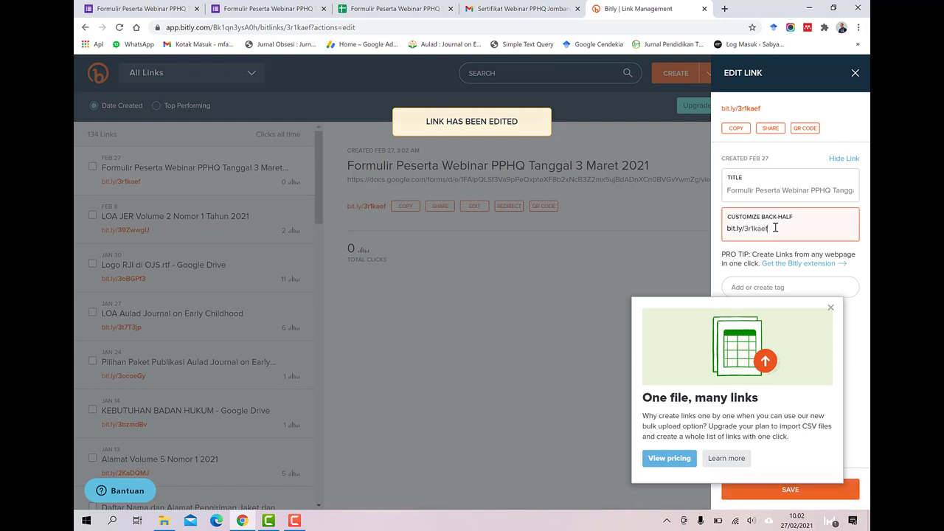
key("BackSpace")
key("BackSpace")
key("BackSpace")
key("BackSpace")
key("BackSpace")
key("BackSpace")
key("BackSpace")
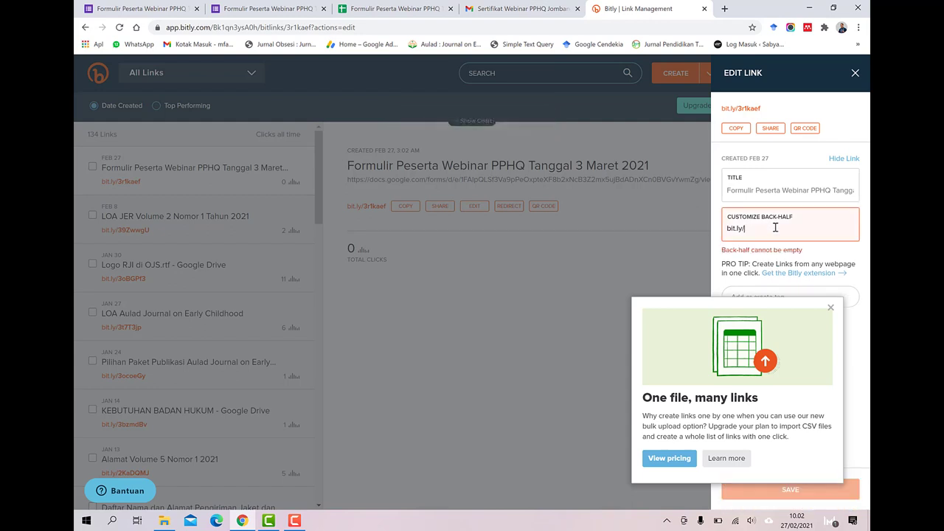
type("webinarpphq")
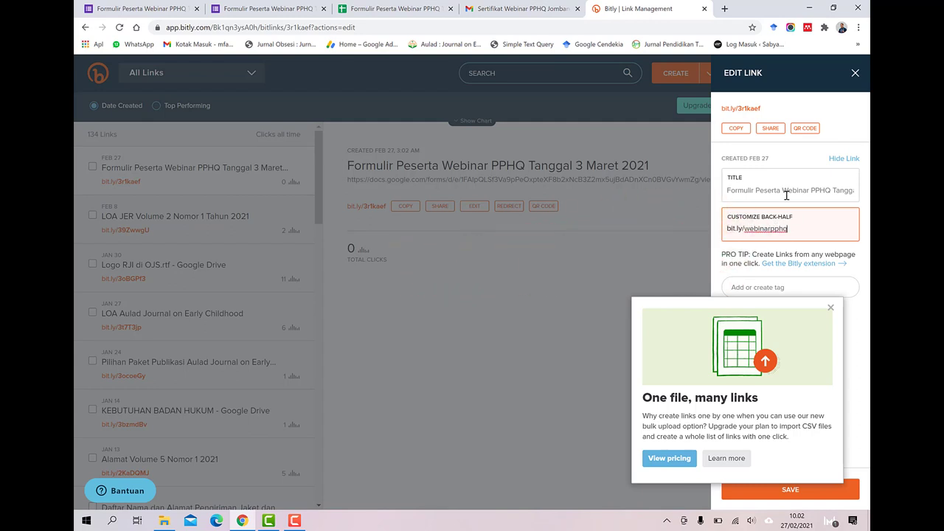
left_click(831, 308)
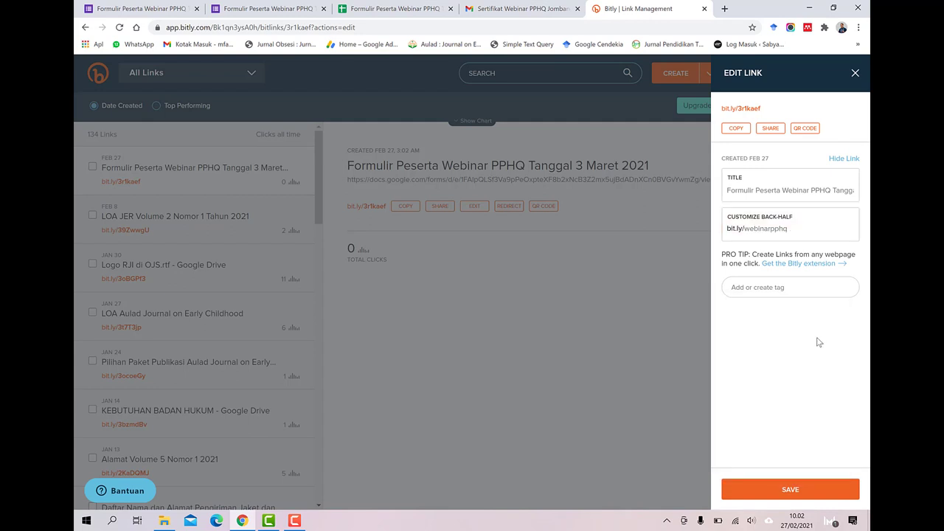
left_click(769, 496)
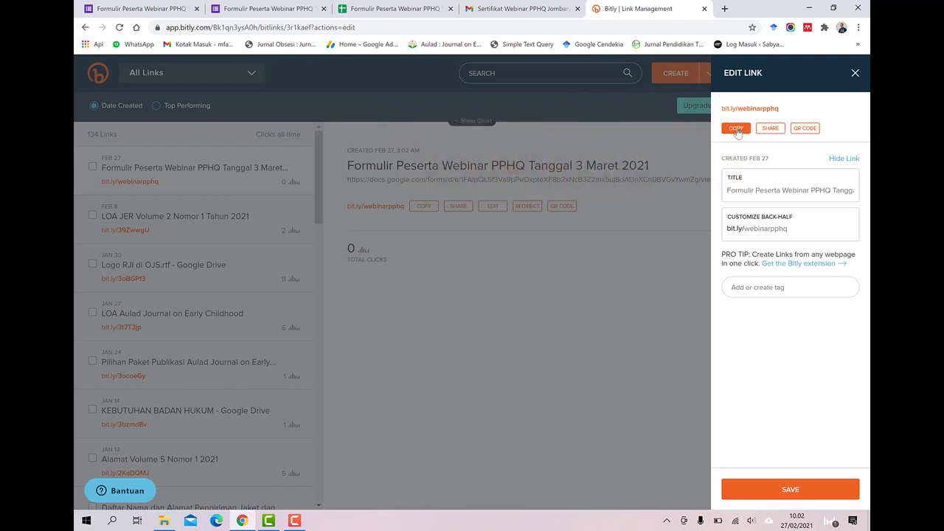
left_click(736, 130)
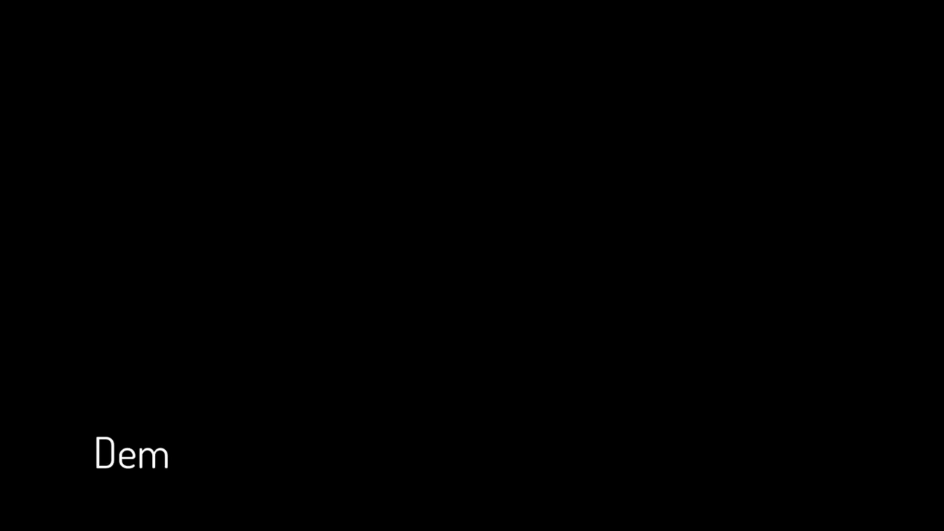